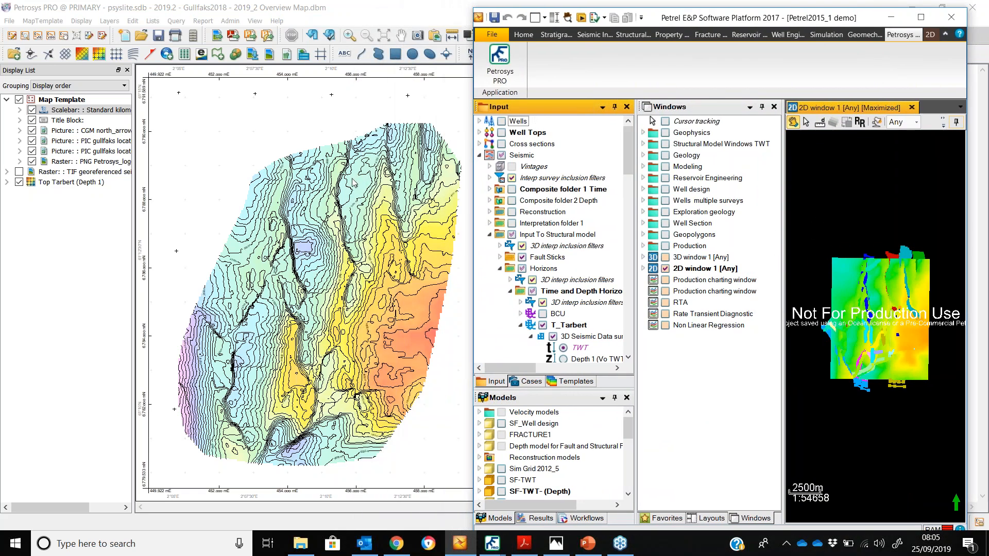
Add the Petrel wells to the map's display list and open the wells layer's display settings
left_click_drag(518, 123, 314, 146)
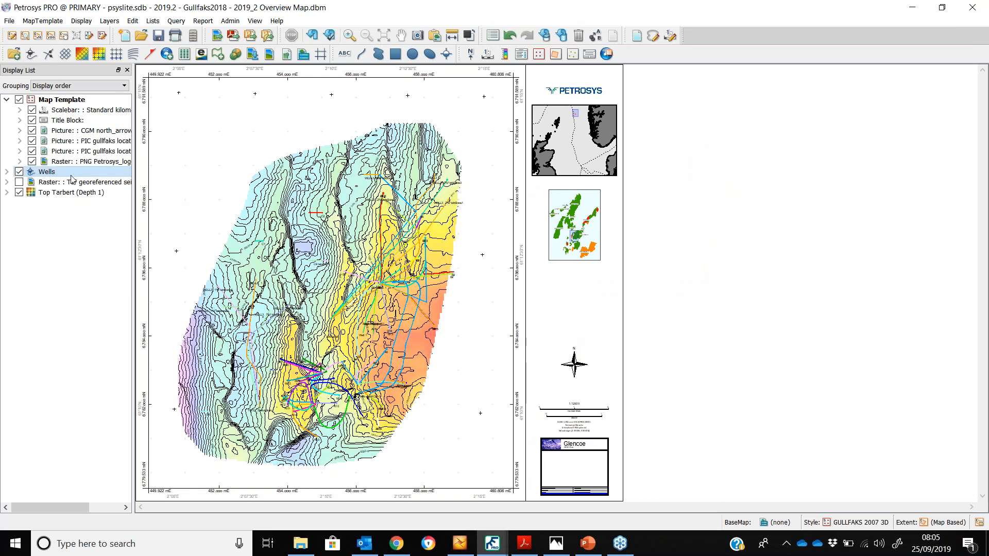
left_click(52, 174)
double_click(52, 173)
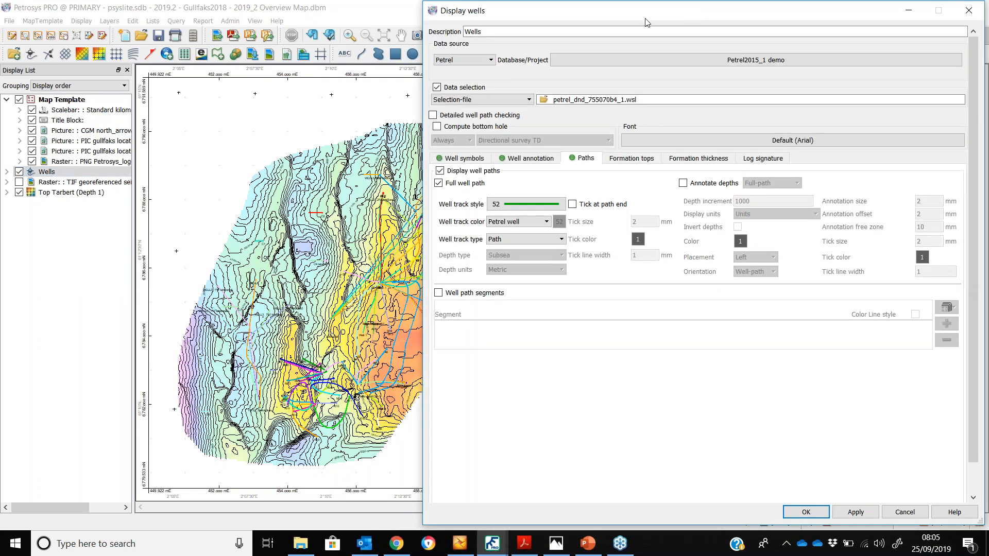
Turn on log signature display for the wells layer
left_click_drag(679, 14, 525, 23)
left_click(609, 177)
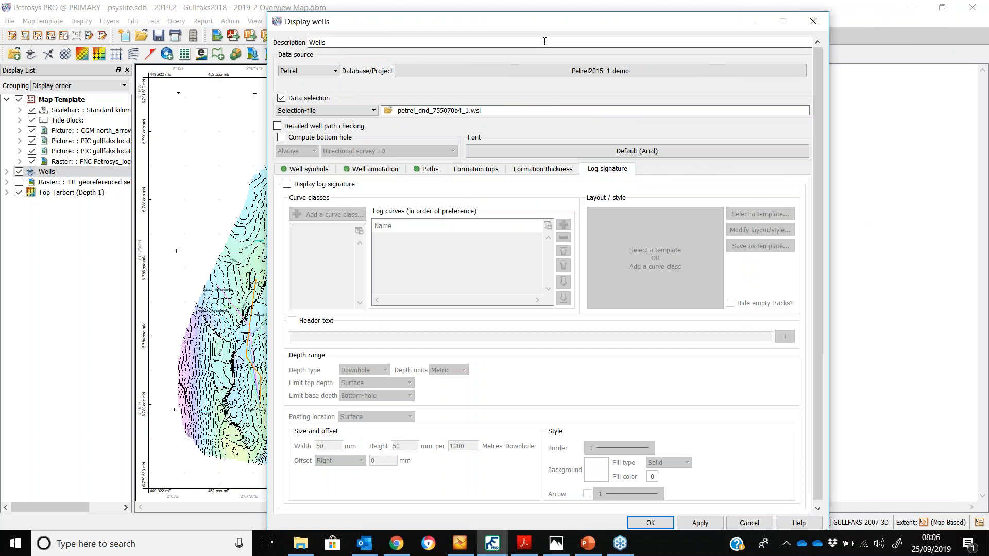
left_click_drag(512, 29, 587, 20)
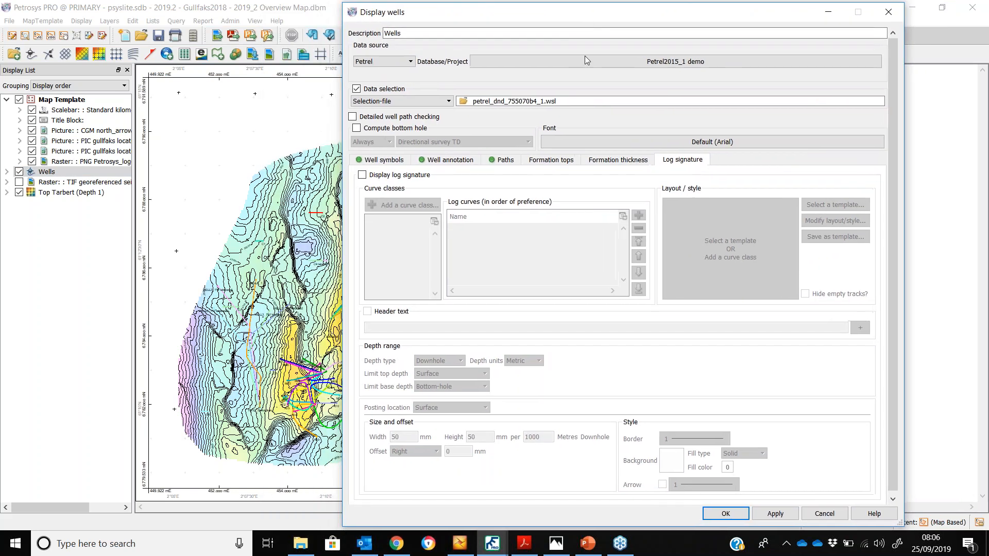
left_click(362, 175)
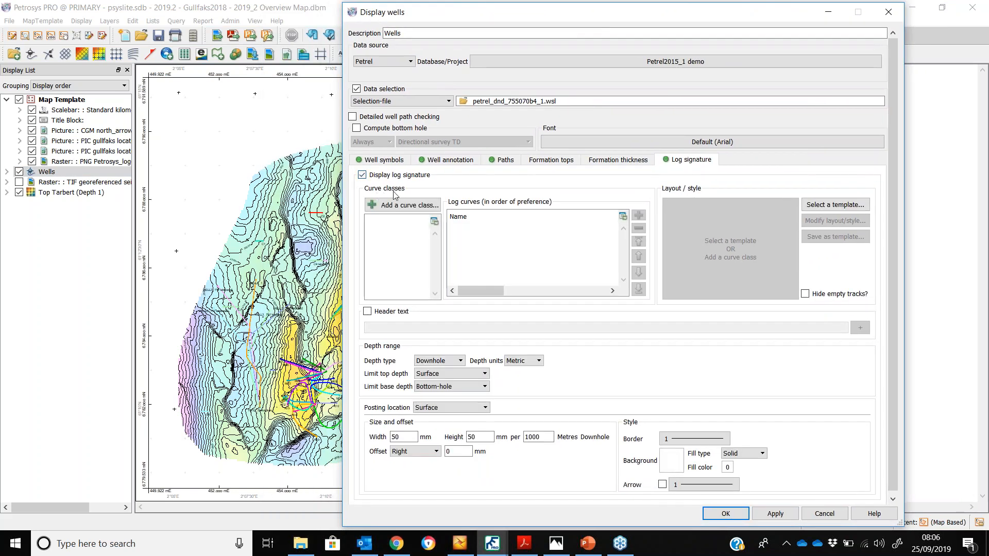
Add a curve class using the Gamma log curve from the Gullfaks folder, filtering by folder and template
left_click(425, 206)
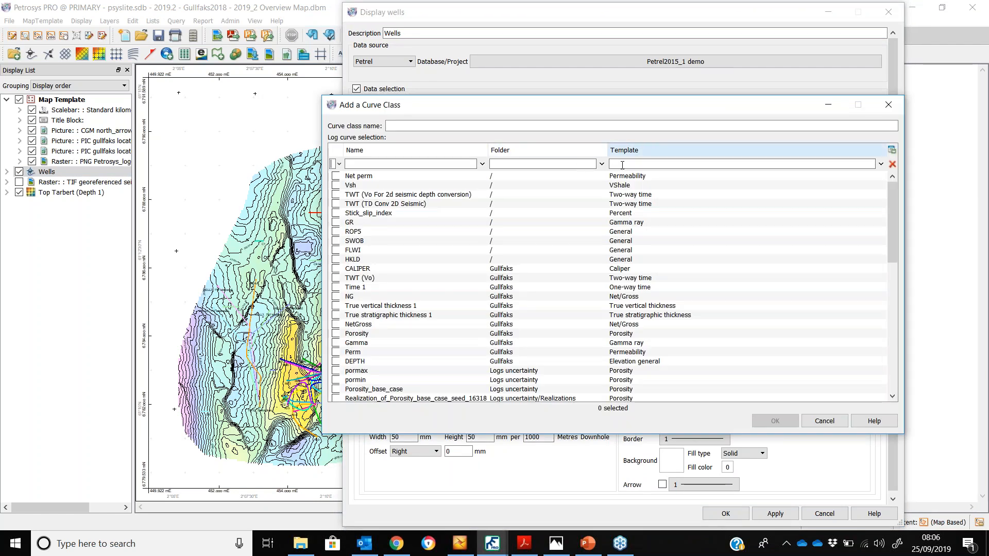
type("g")
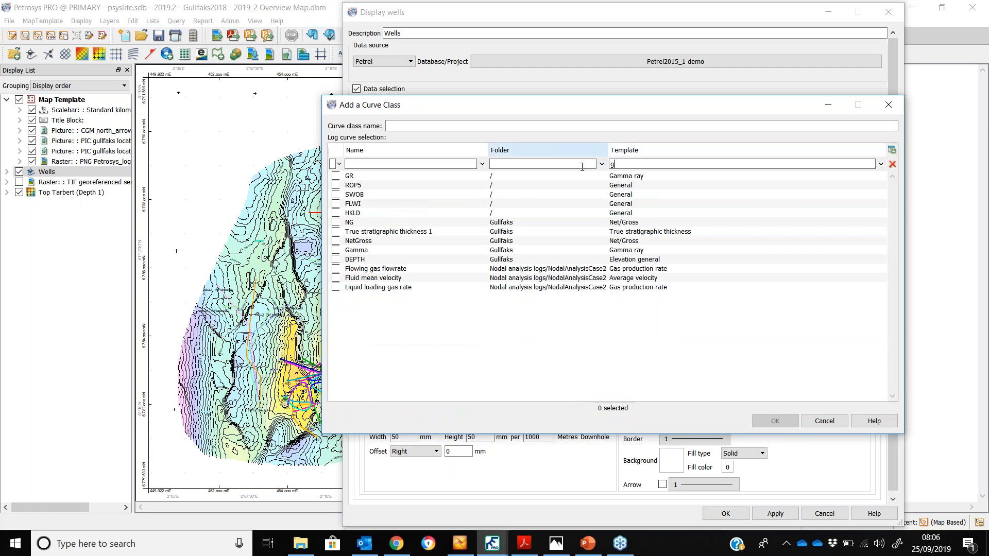
type("gu")
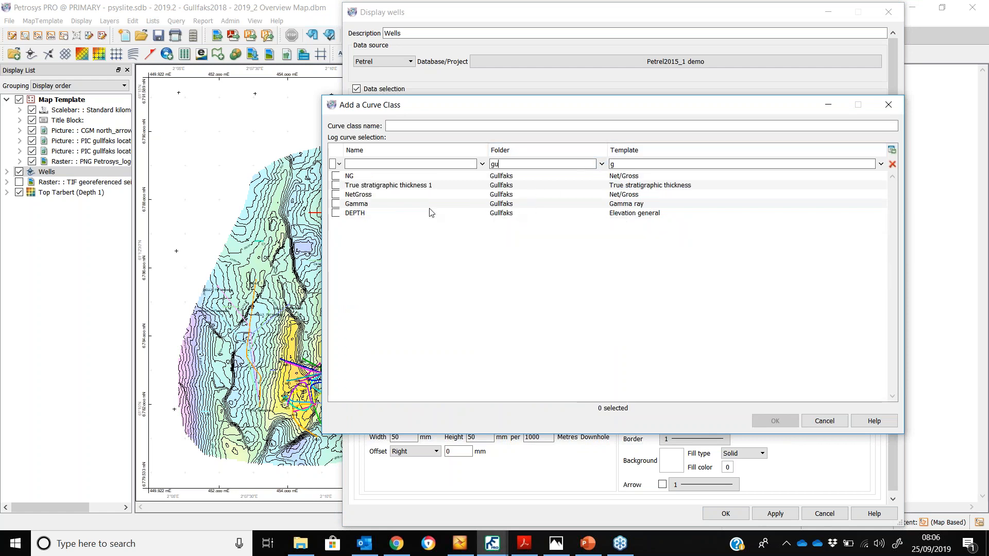
left_click(335, 204)
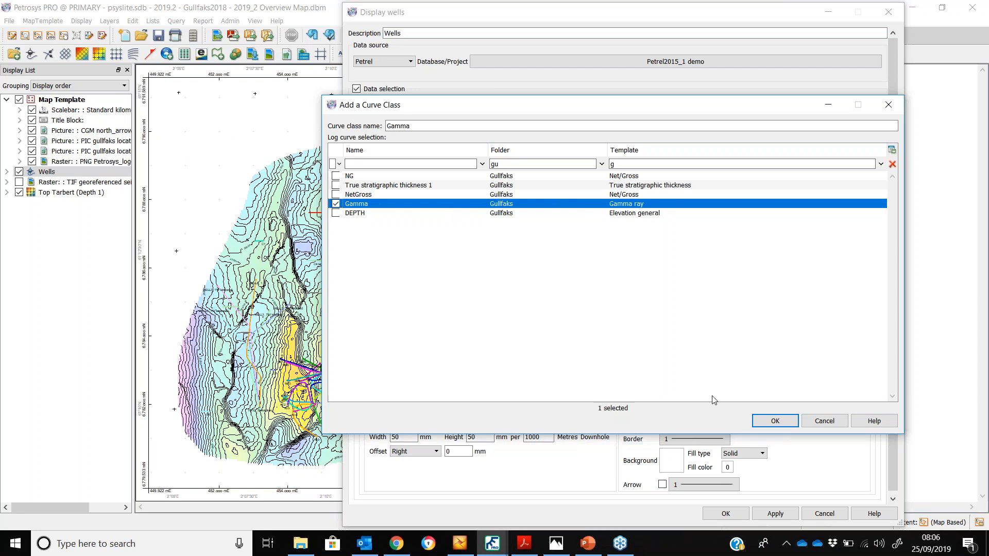
left_click(755, 422)
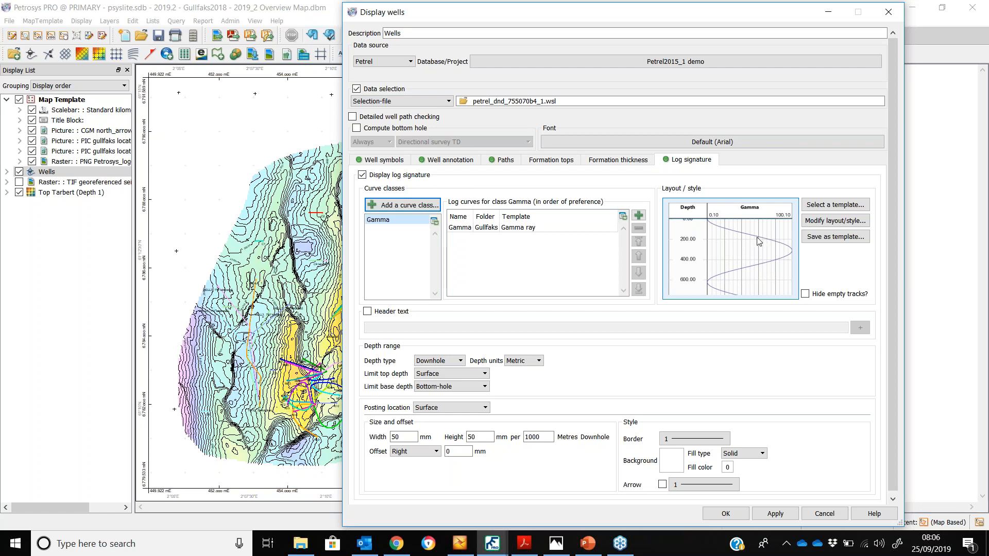
Open the log signature layout and add the Formation Tops interval data as a track
left_click(843, 225)
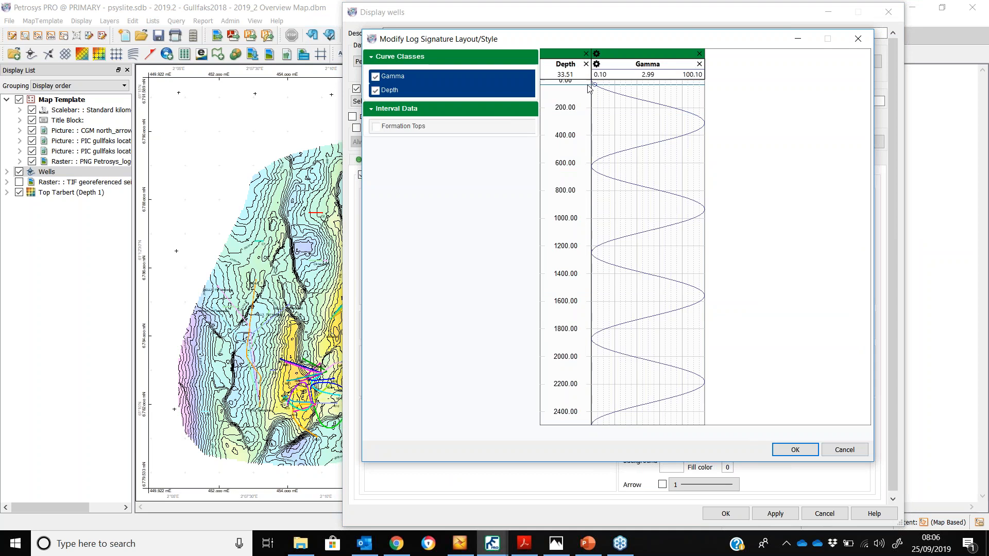
left_click(376, 128)
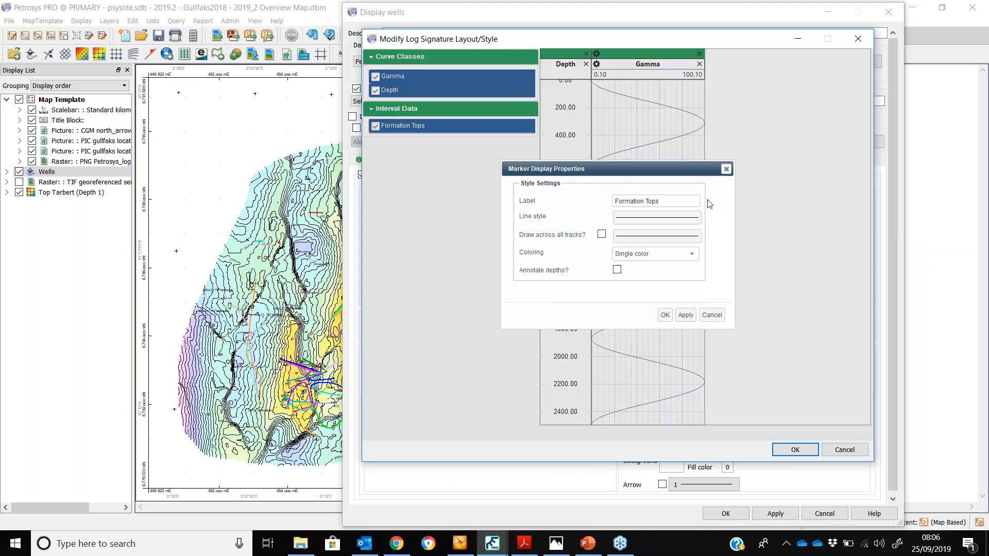
left_click(664, 314)
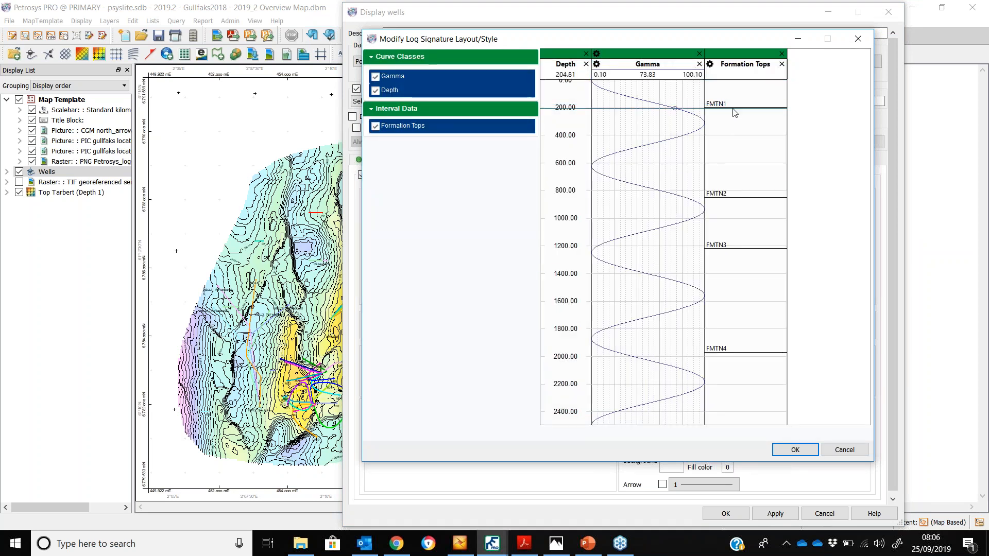
Move the Depth track after the Gamma track and back to the first position
left_click(744, 69)
left_click(566, 54)
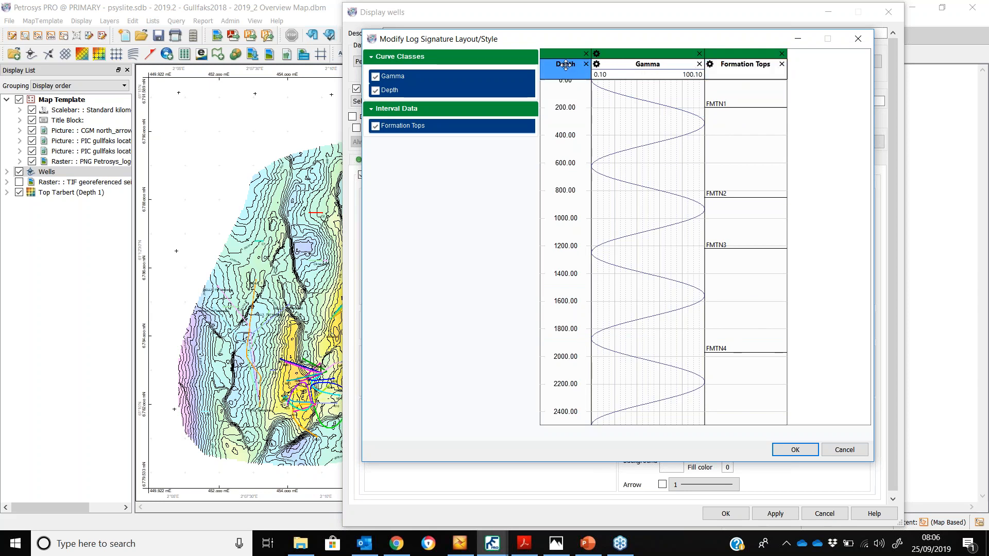
left_click_drag(566, 55, 663, 55)
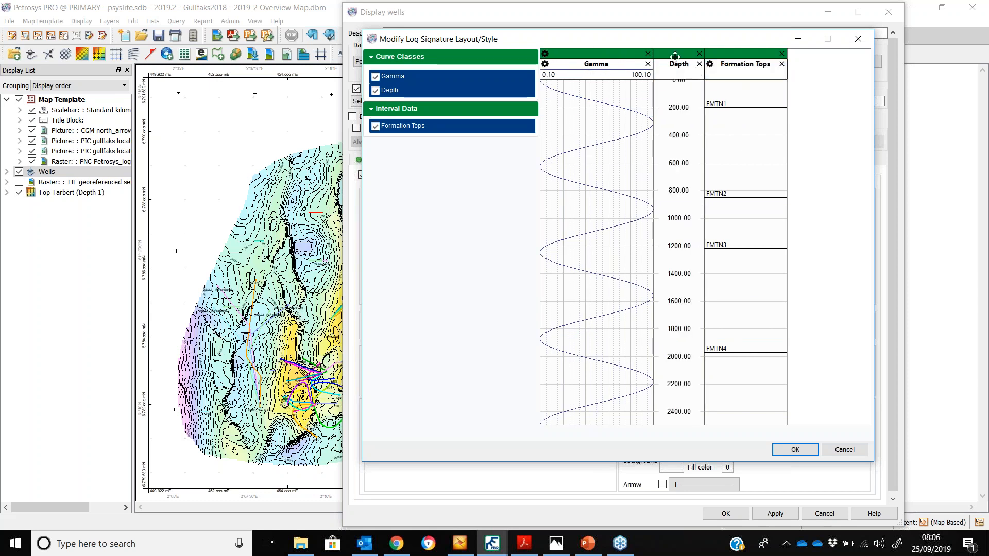
left_click(668, 73)
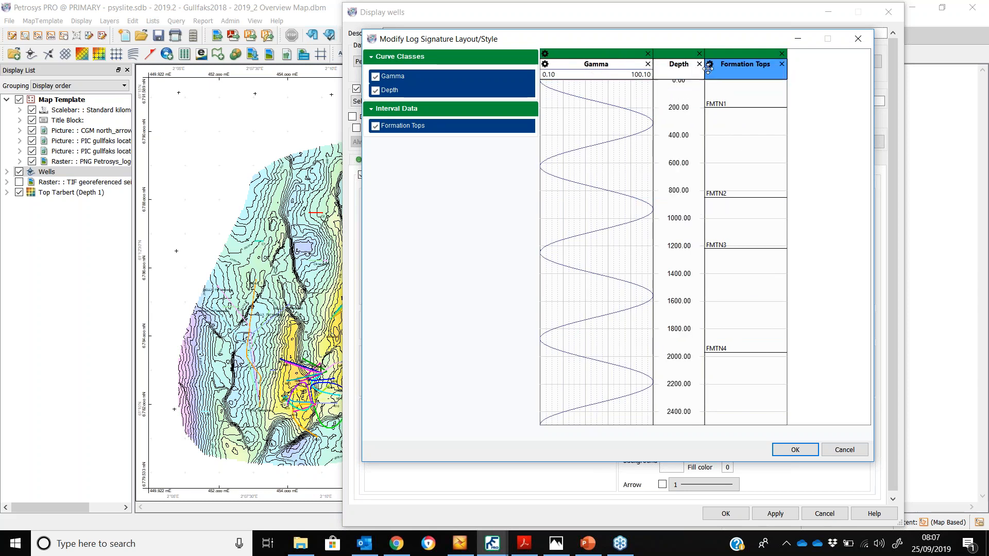
left_click(680, 55)
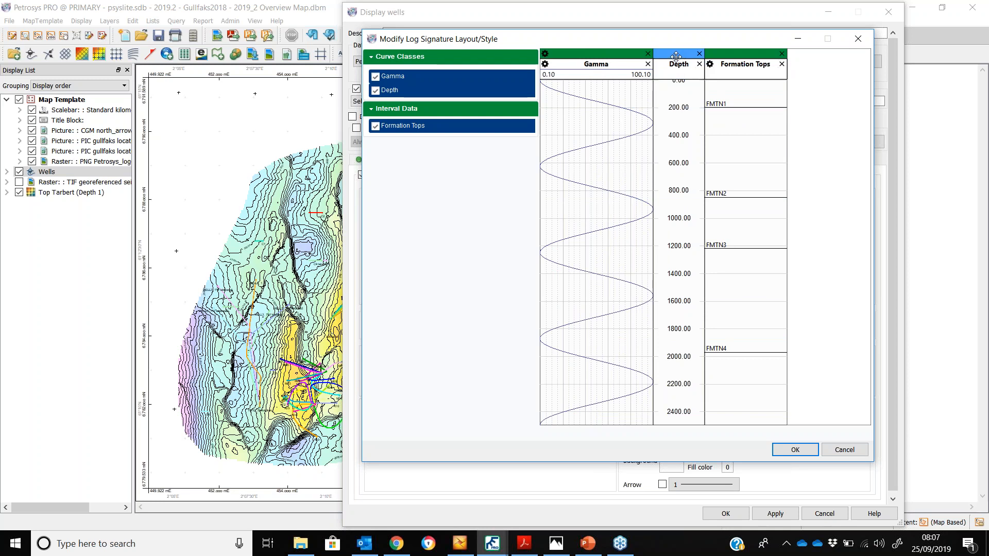
left_click_drag(680, 55, 571, 62)
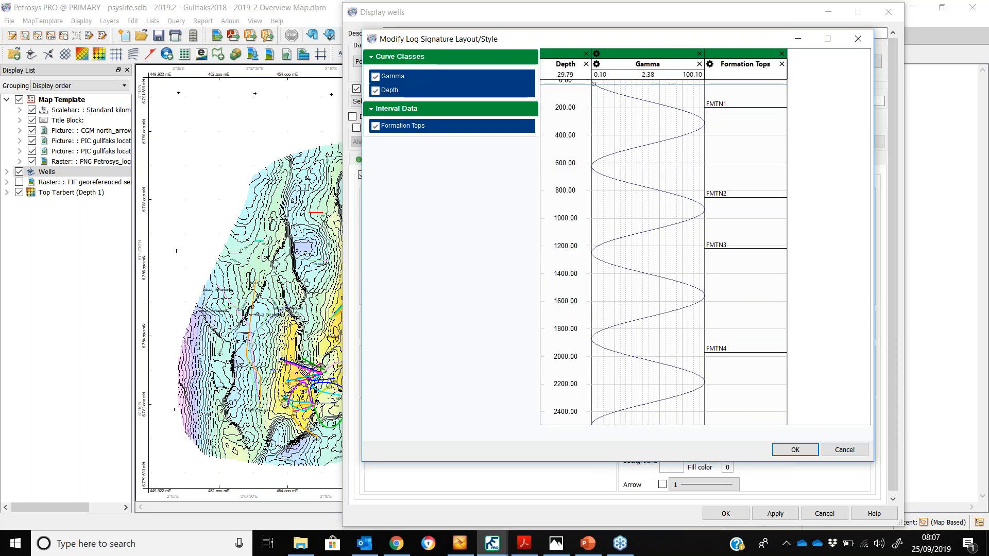
Give the Gamma curve a light orange left fill and confirm the layout
left_click(660, 67)
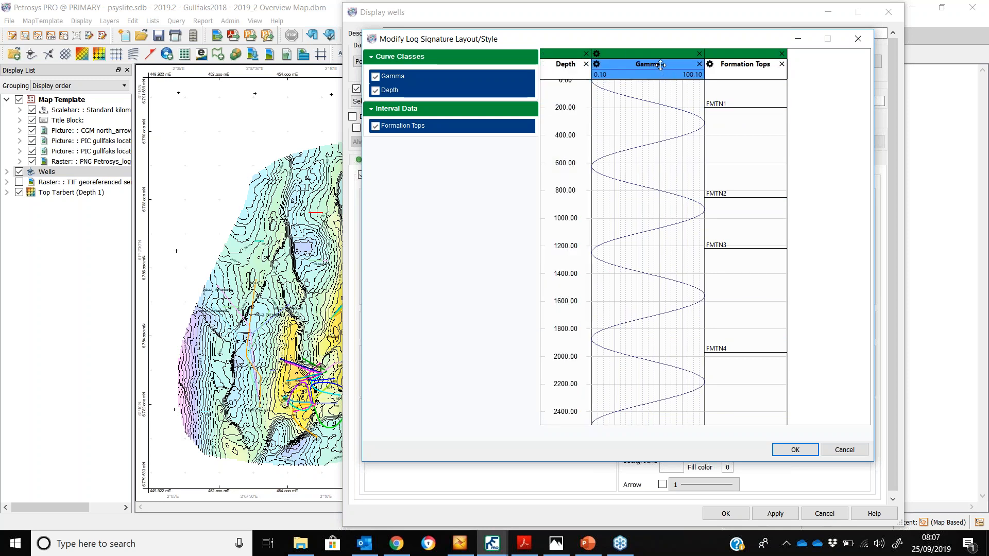
double_click(661, 65)
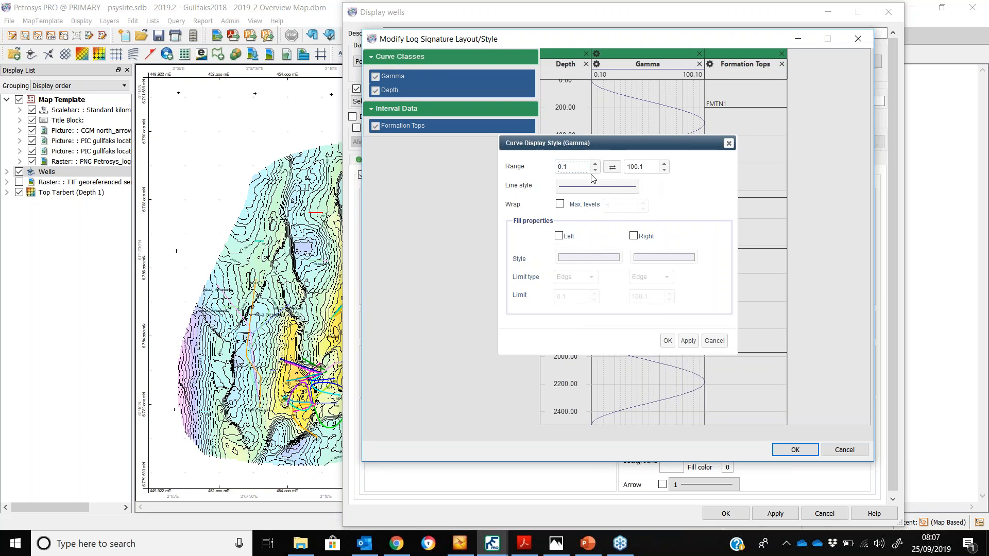
left_click(560, 237)
left_click(577, 258)
left_click(595, 229)
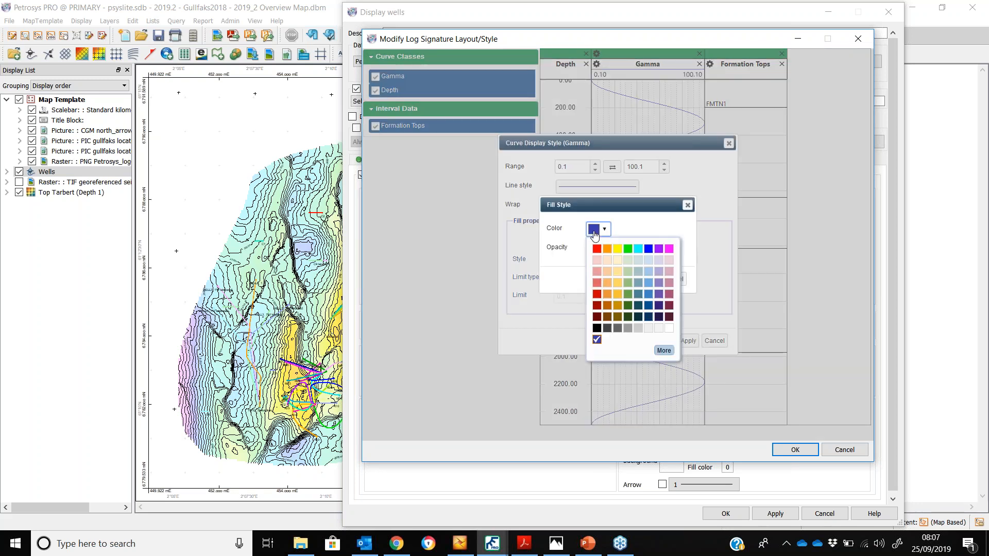
left_click(607, 271)
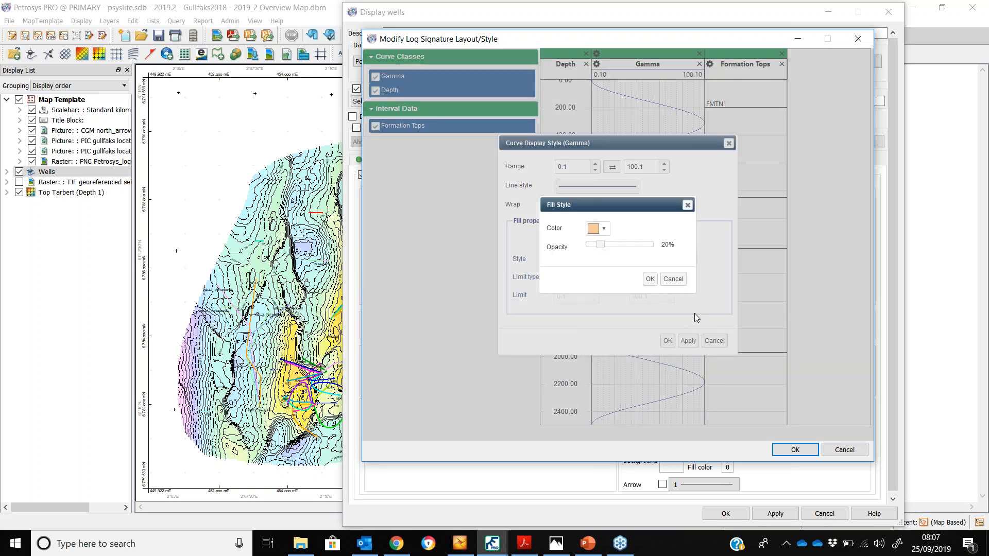
left_click(649, 279)
left_click(667, 340)
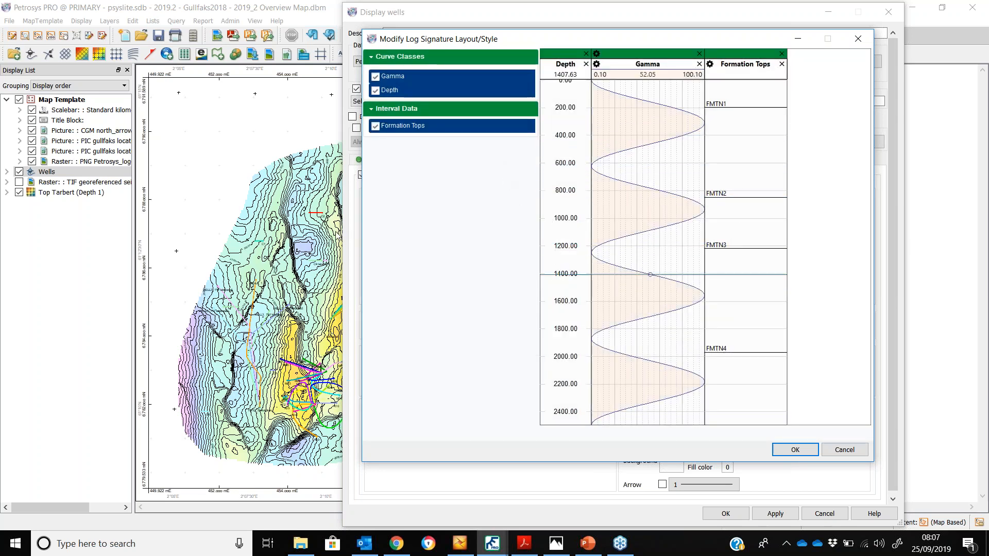
left_click(796, 449)
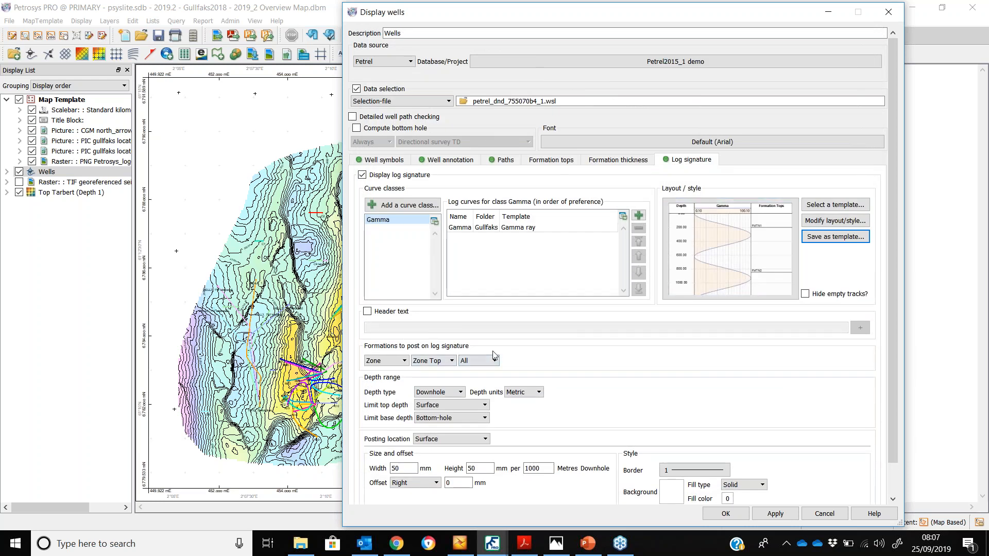
Set the formations to post on the log signature to All
scroll(495, 357, "down", 2)
scroll(512, 333, "up", 1)
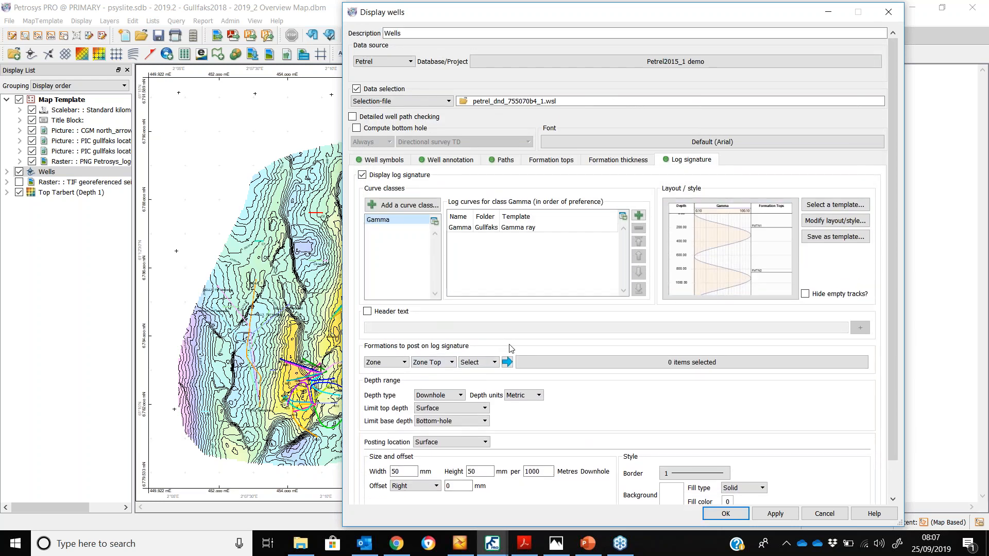
left_click(472, 363)
left_click(470, 373)
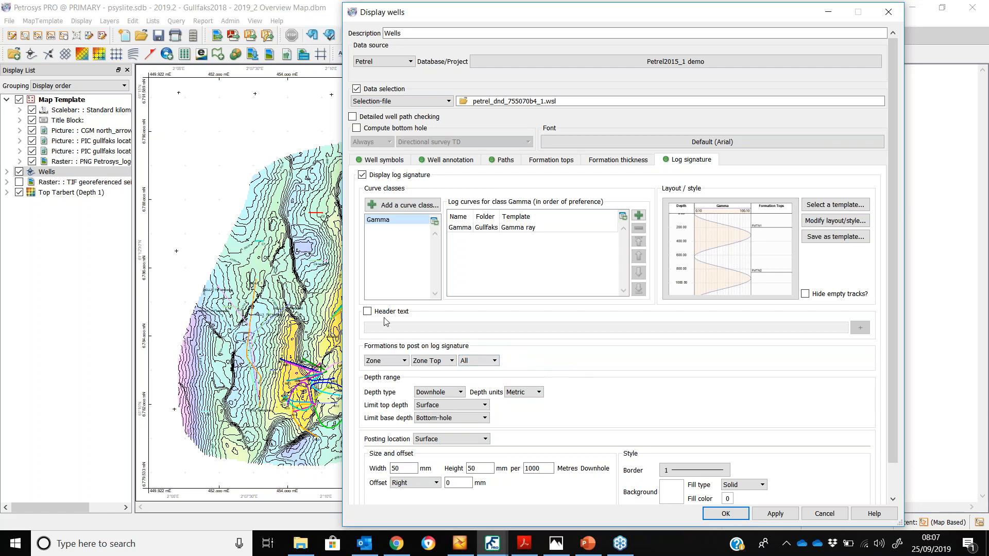
Enable header text on the log signature showing the well Name field
left_click(367, 312)
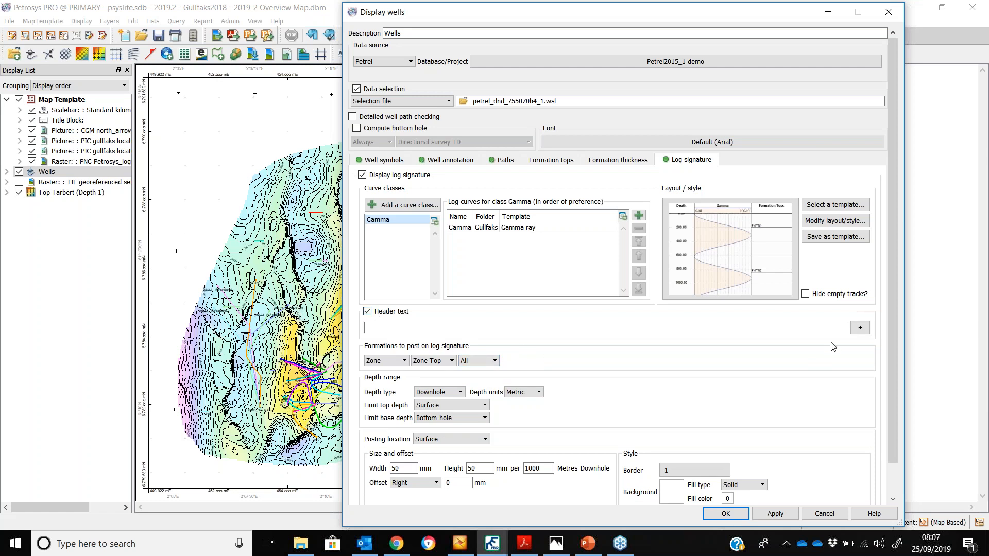
left_click(859, 328)
left_click(568, 282)
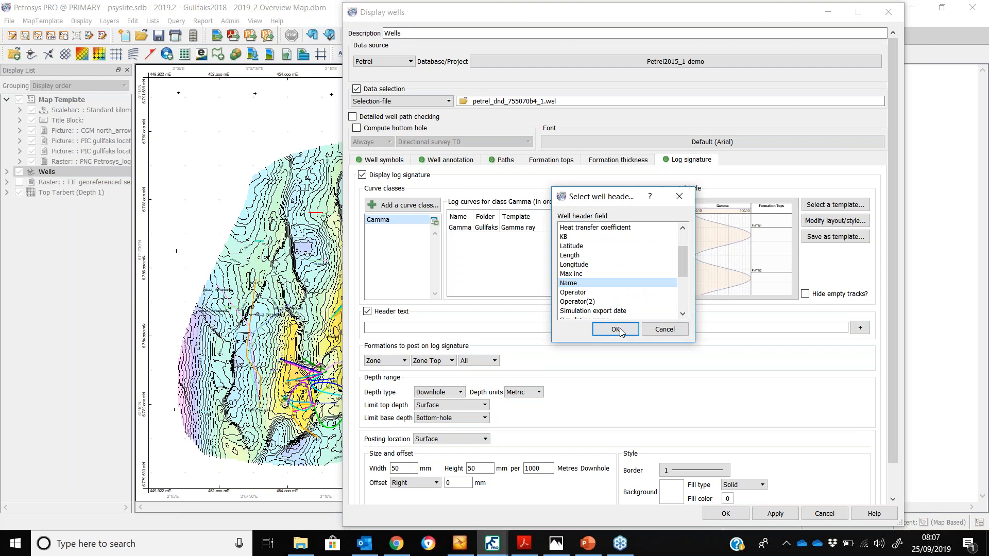
left_click(615, 329)
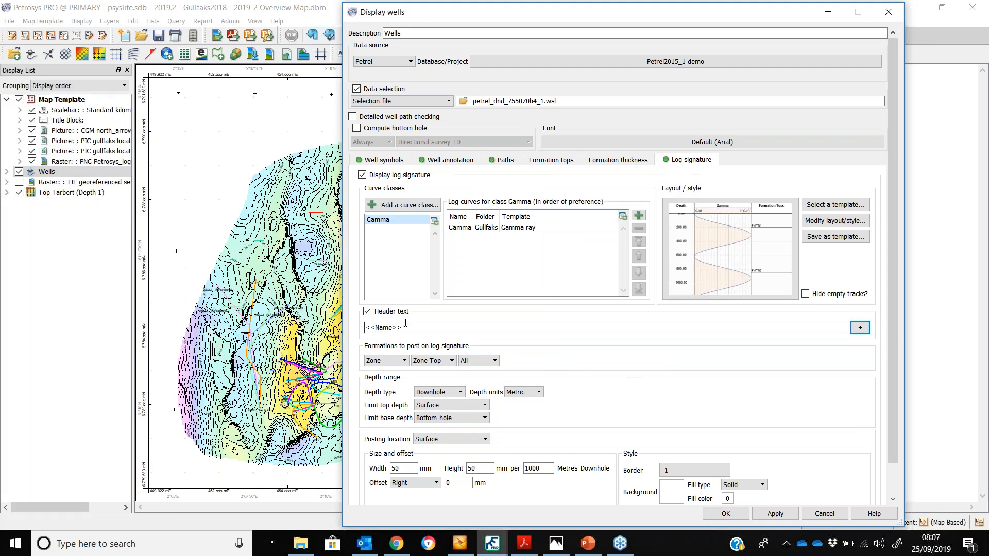
Apply the log signature settings to the map
scroll(653, 368, "down", 2)
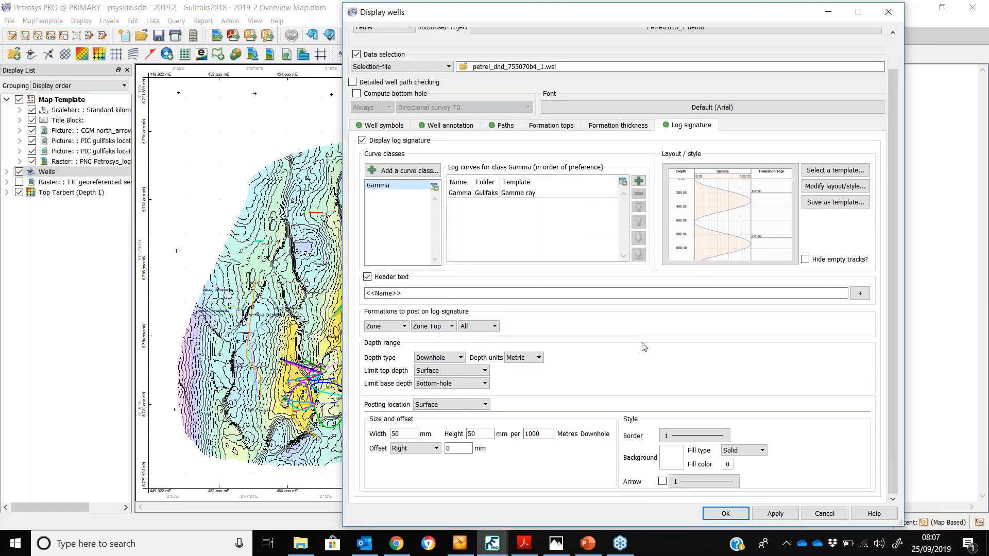
left_click_drag(560, 16, 612, 16)
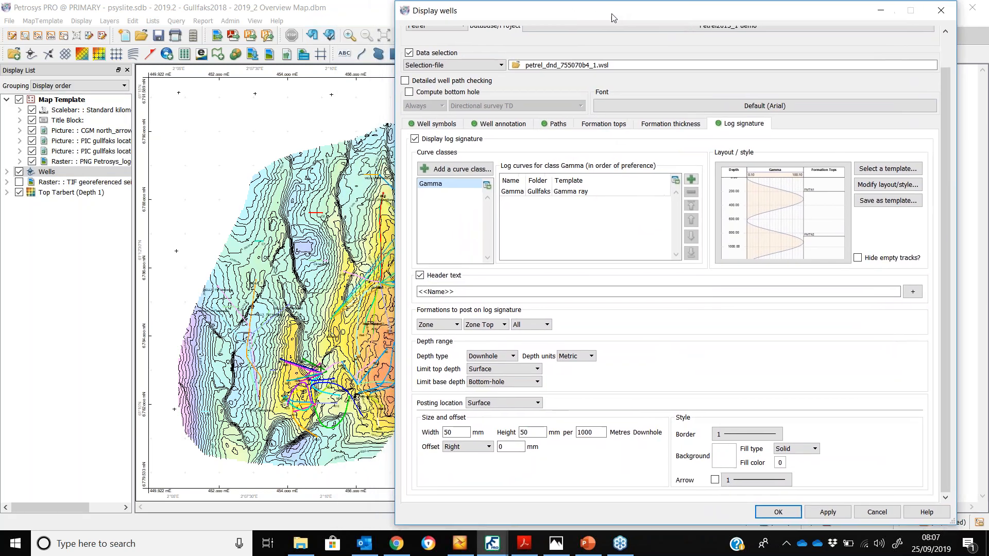
left_click(828, 511)
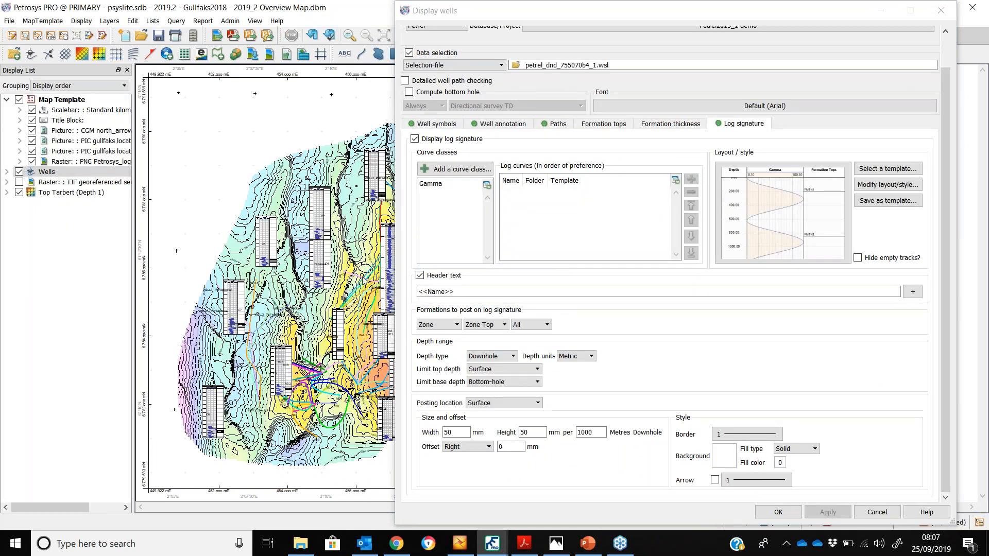
Set the log signature depth type to TrueVertical
scroll(151, 157, "up", 3)
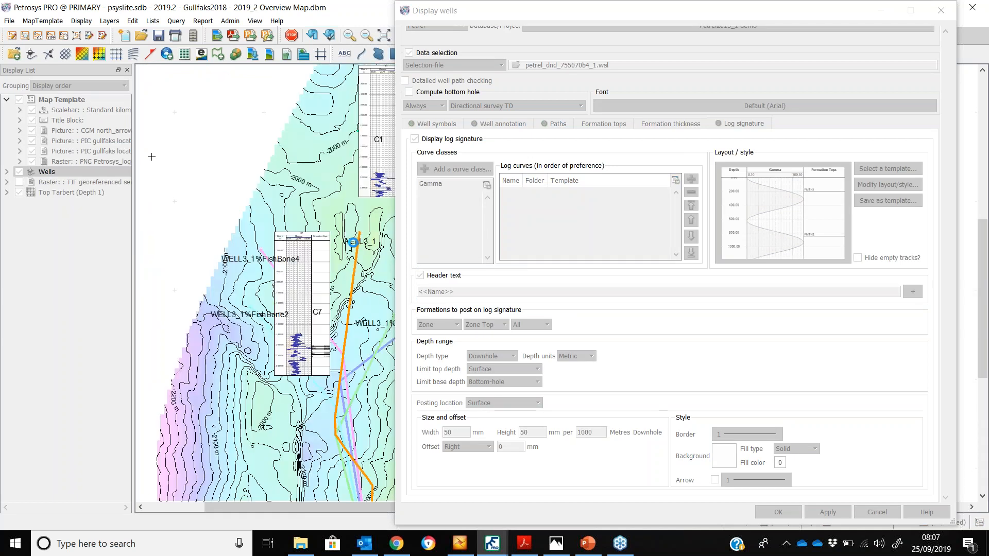
scroll(322, 337, "up", 3)
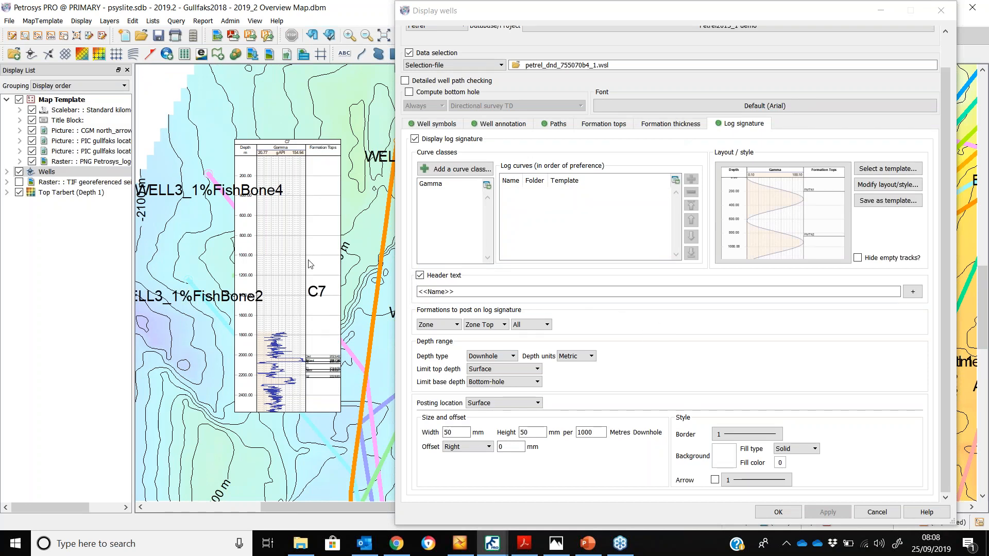
left_click(504, 360)
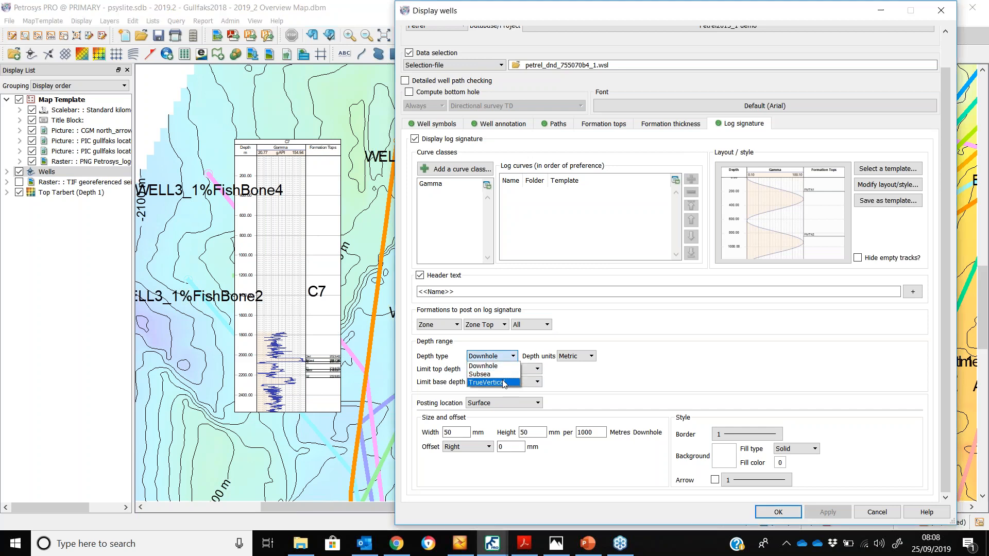
left_click(489, 375)
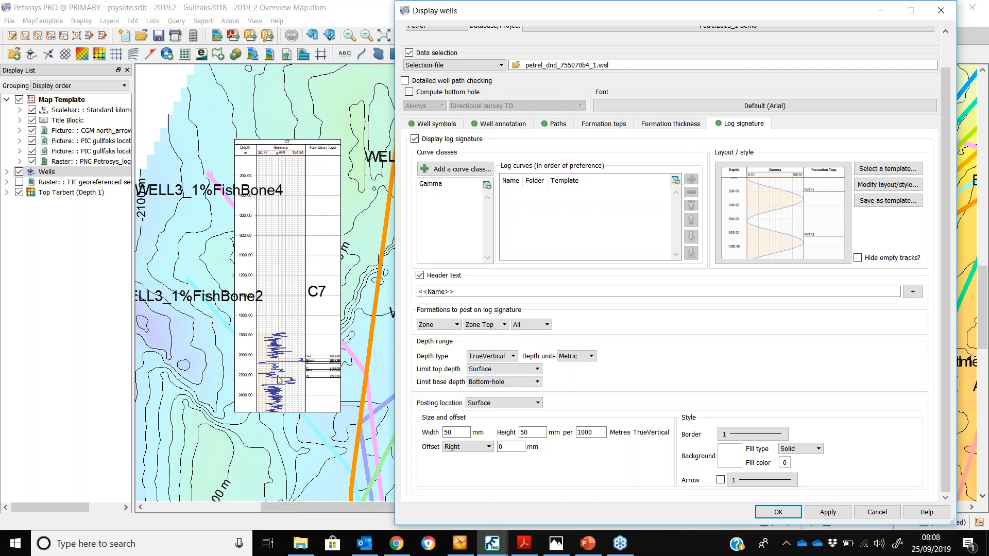
Limit the log signature depth range from the Tarbert zone top down to the Ness zone top
left_click(497, 372)
left_click(500, 397)
left_click(500, 386)
left_click(494, 411)
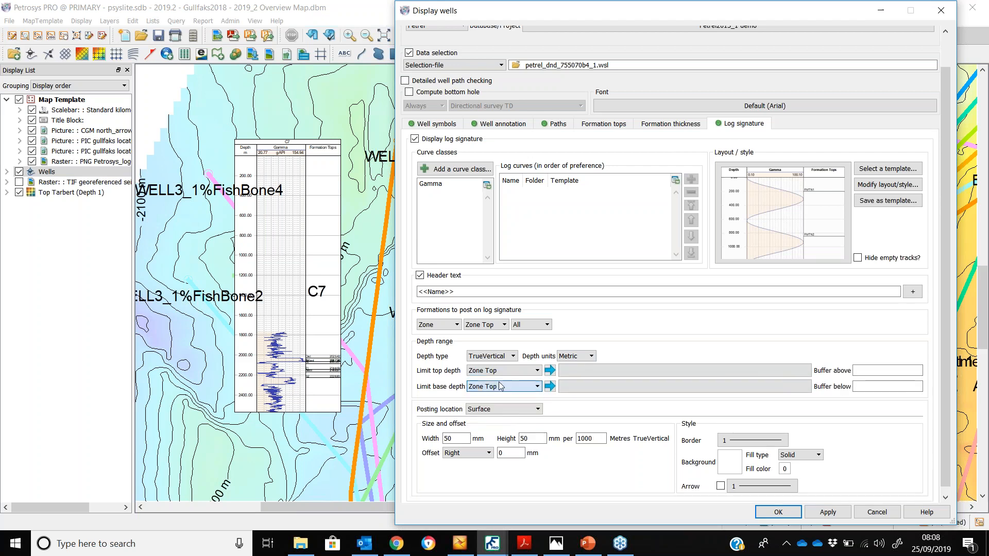
left_click(625, 373)
double_click(529, 239)
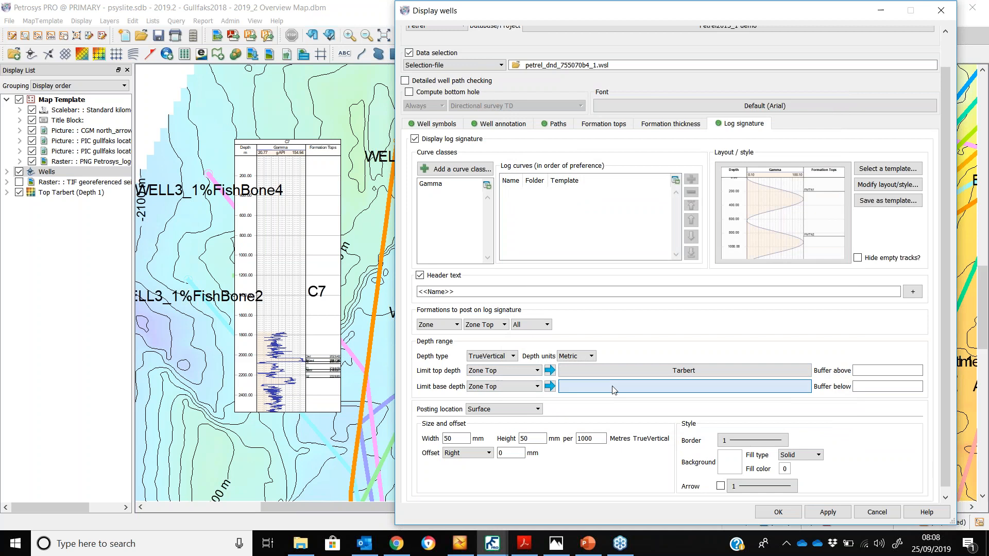
left_click(613, 389)
double_click(536, 203)
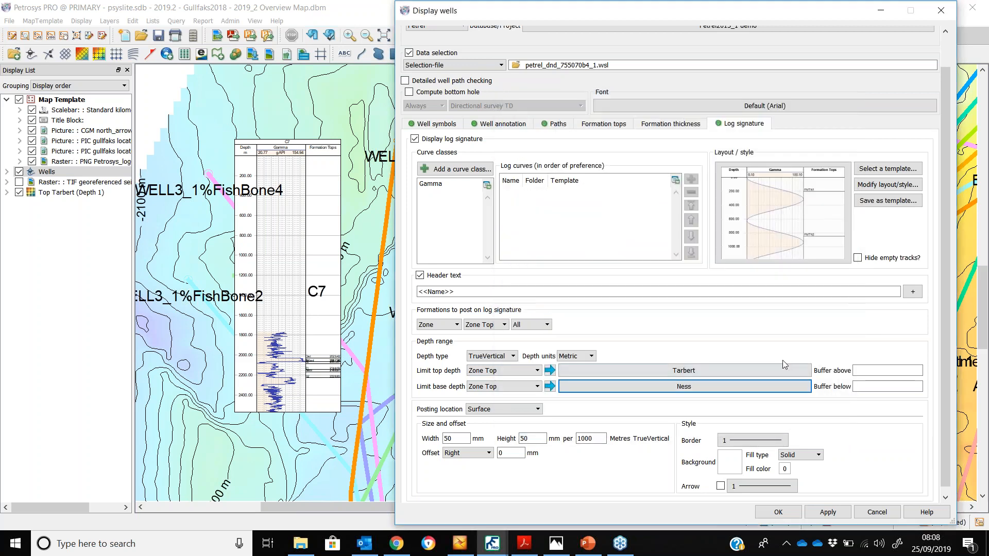
Set both the buffer above and buffer below to 5
left_click(870, 371)
type("5")
left_click(863, 387)
type("5")
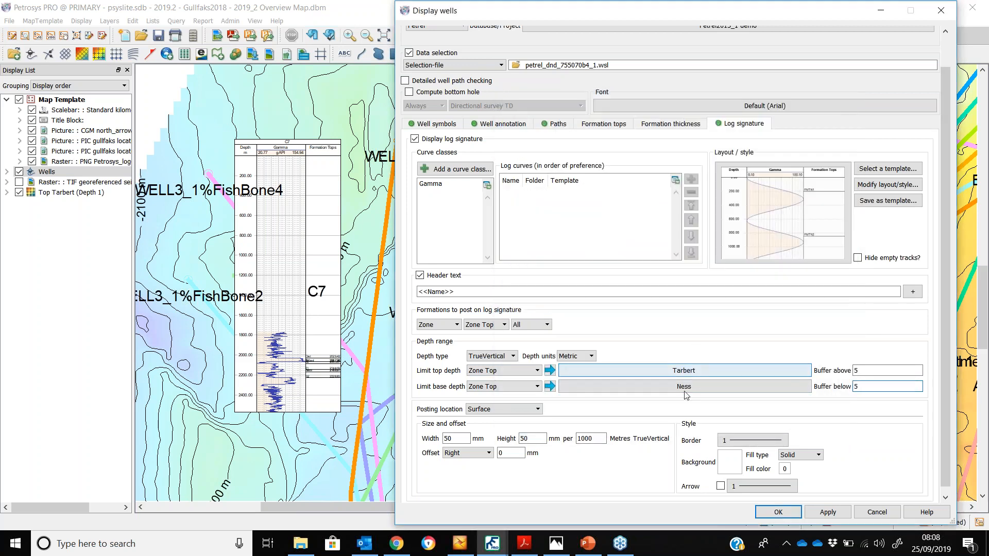
Set the depth scale to 50 mm per 100 metres, keep the Surface posting location, and confirm the well display settings
left_click(491, 412)
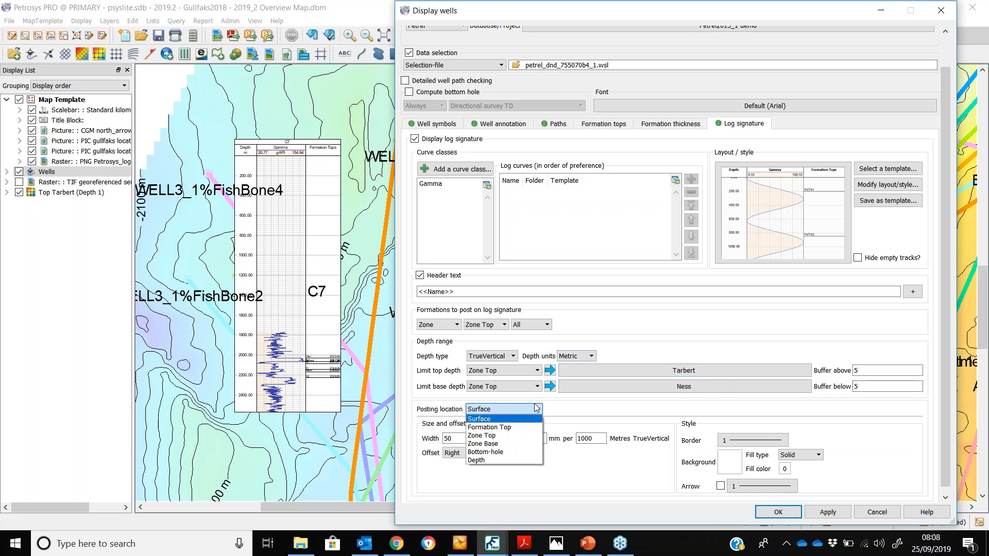
left_click(556, 409)
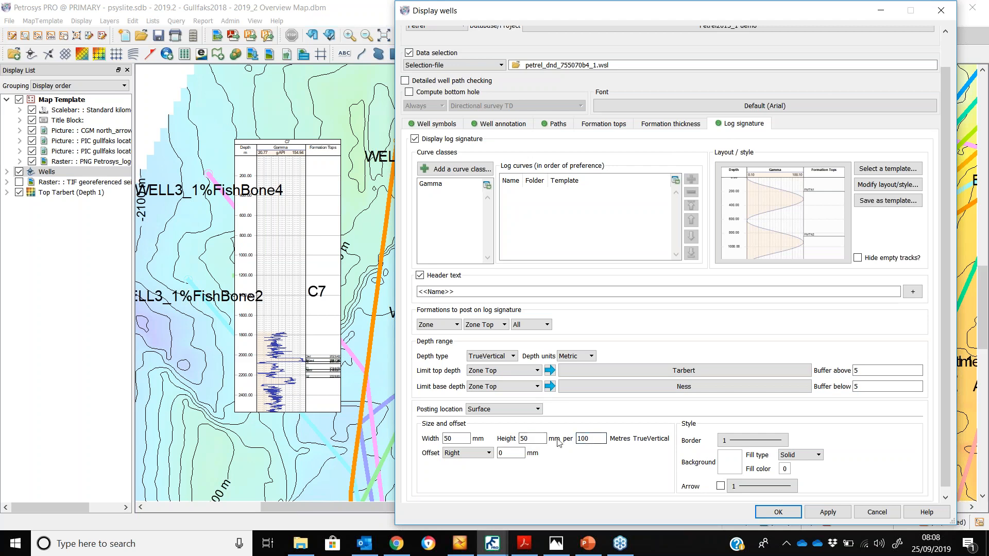
scroll(761, 314, "down", 1)
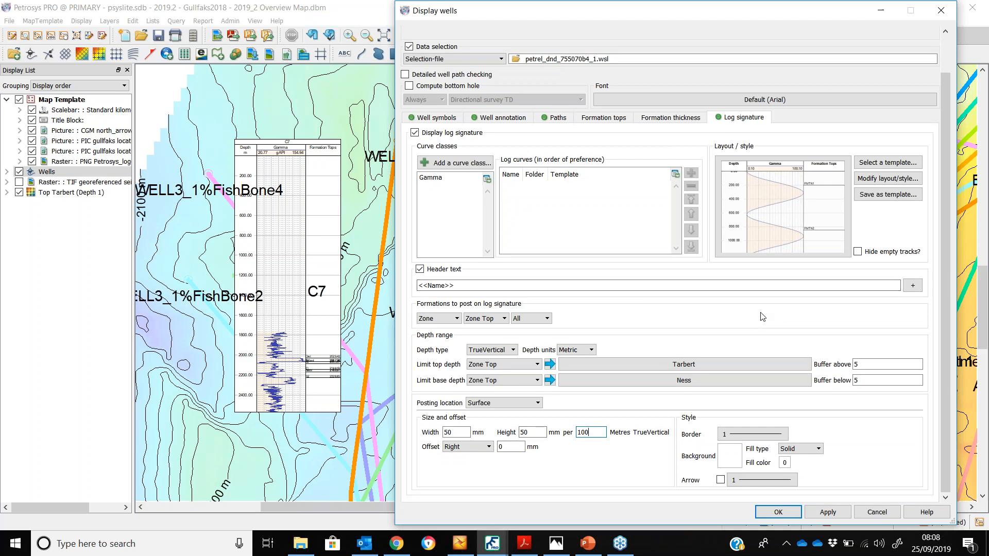
left_click(788, 513)
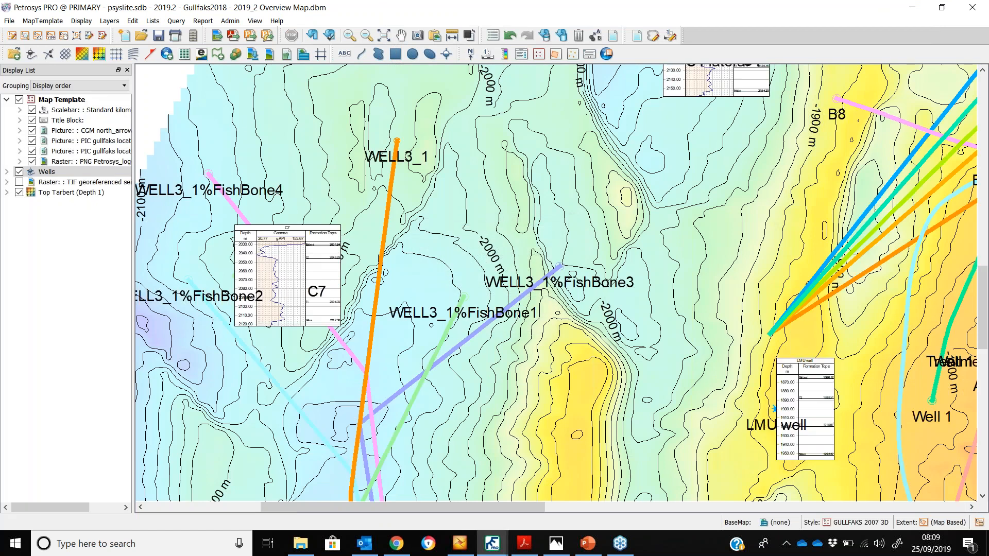
Move the C7 log signature inset upward off the well path using log signature overpost correction
scroll(259, 287, "up", 2)
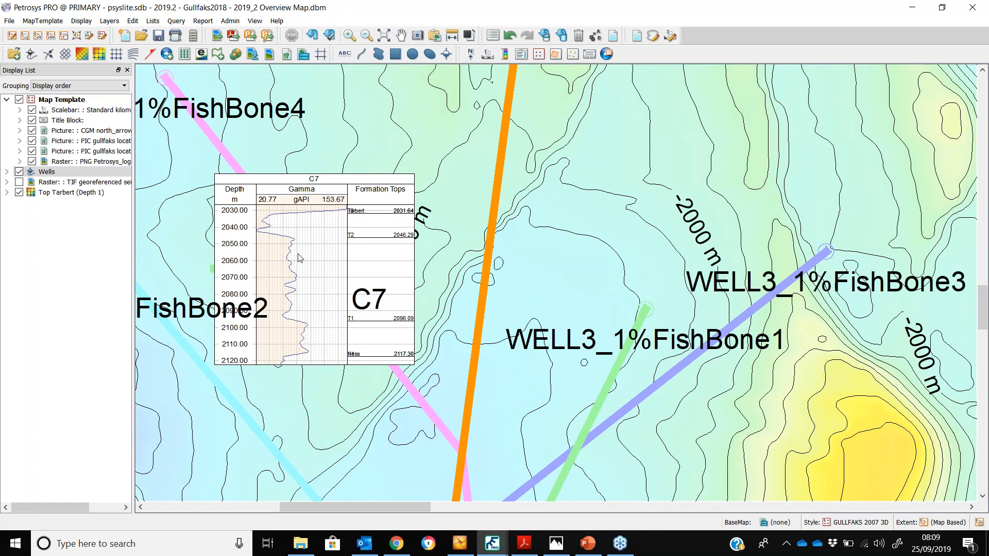
left_click_drag(289, 282, 404, 270)
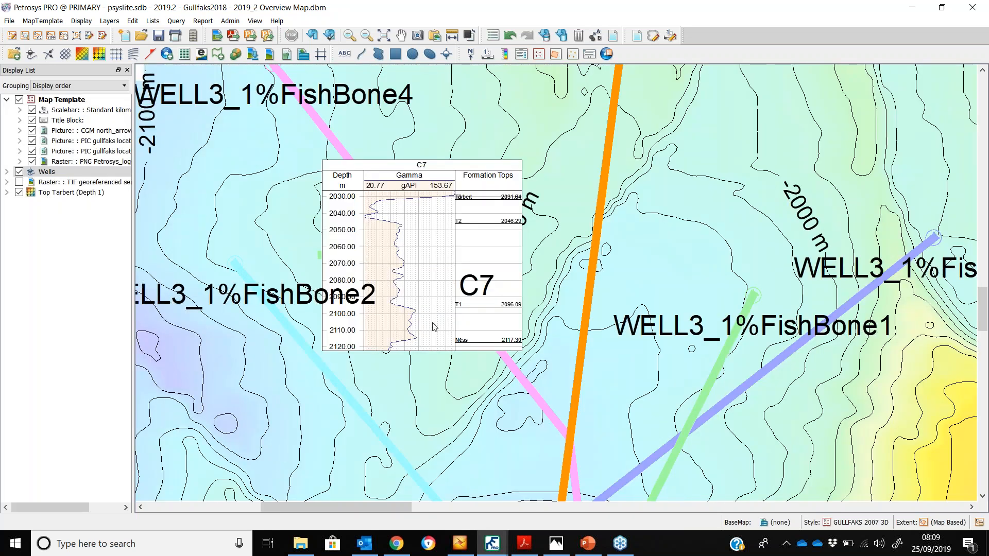
left_click(435, 355)
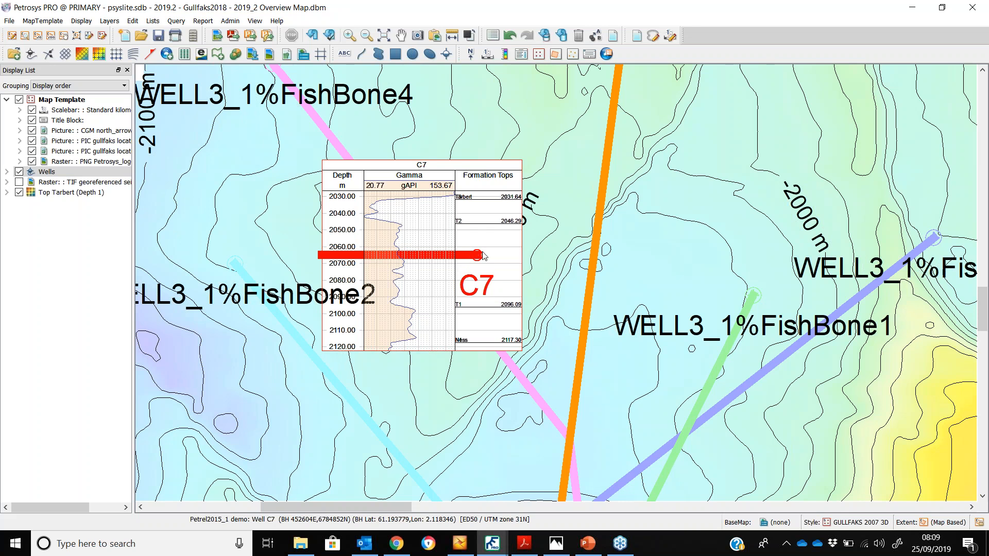
right_click(434, 352)
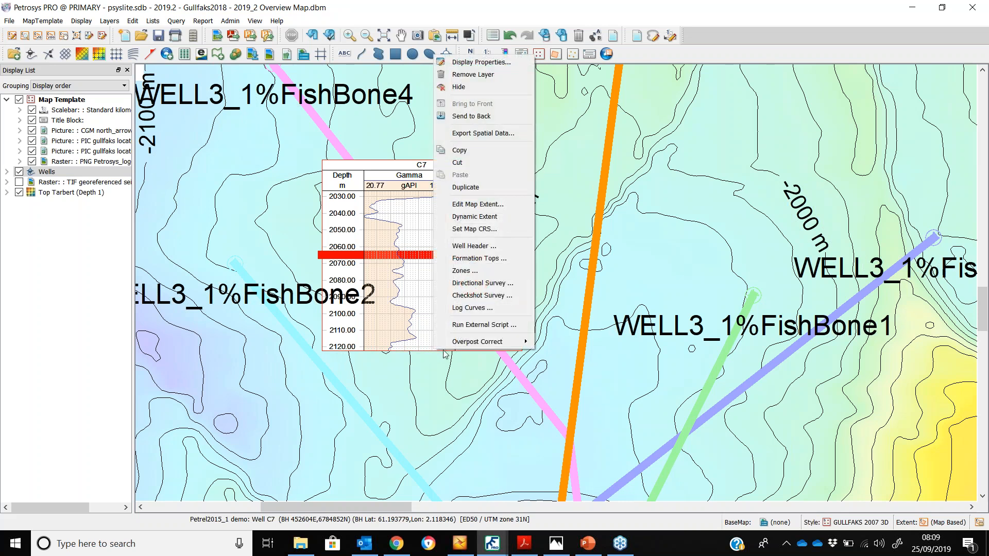
mouse_move(470, 350)
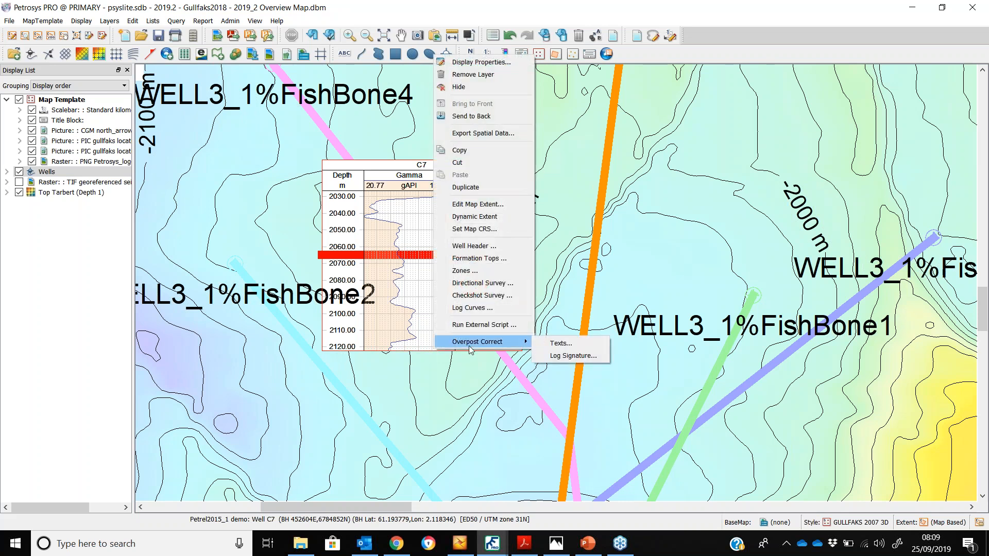
left_click(586, 357)
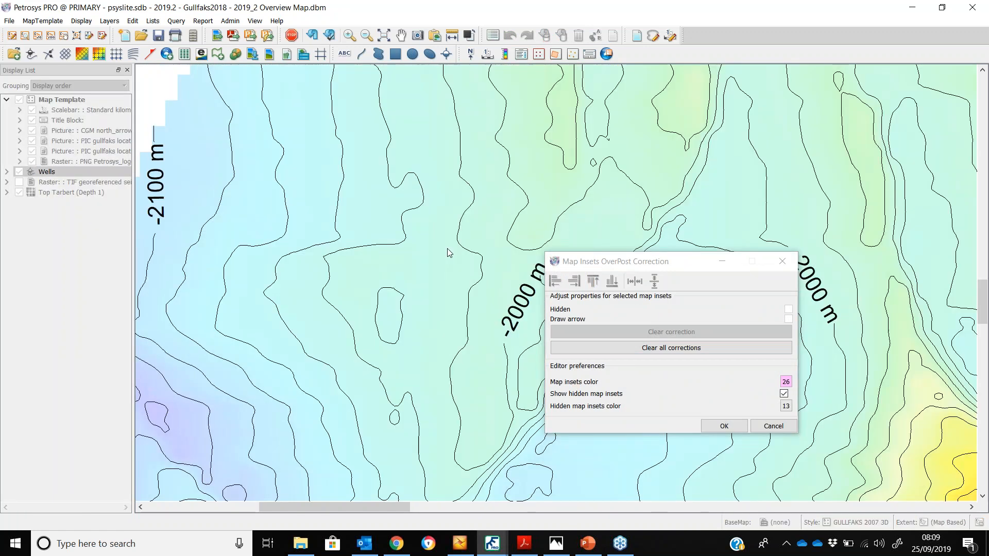
mouse_move(447, 249)
left_mouse_down()
mouse_move(498, 157)
mouse_move(513, 100)
left_mouse_up()
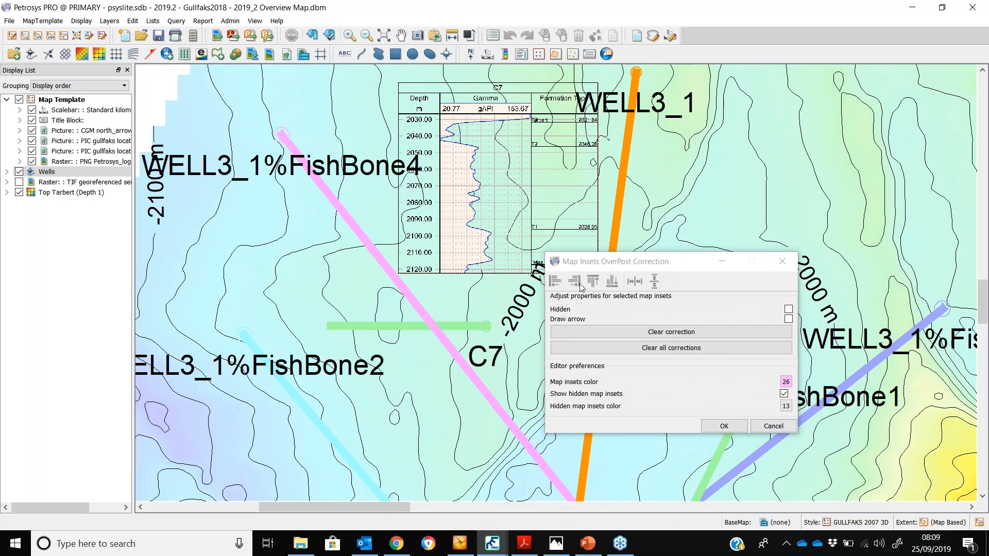
left_click(722, 427)
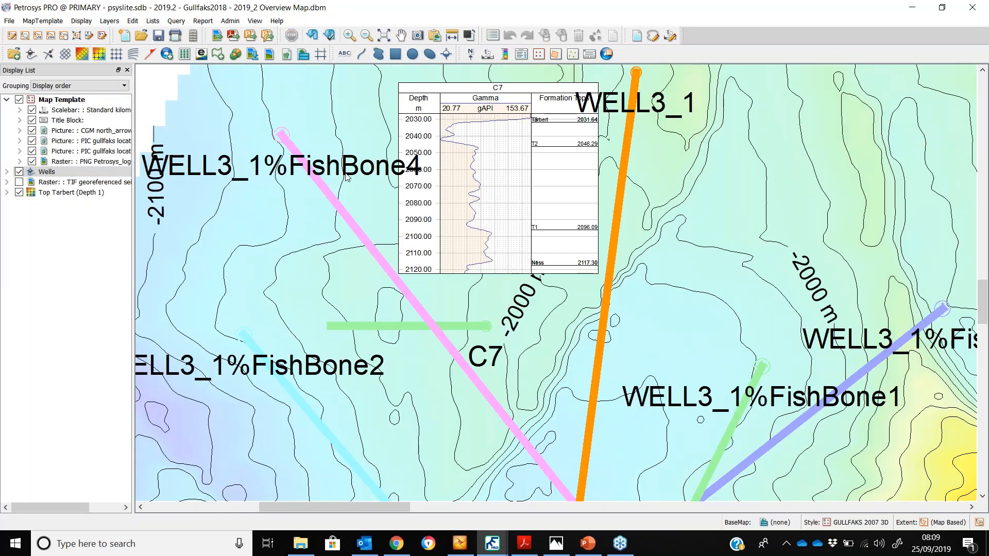
Move the WELL3_1%FishBone4 well name label upward with text overpost correction and toggle its arrow
left_click(350, 176)
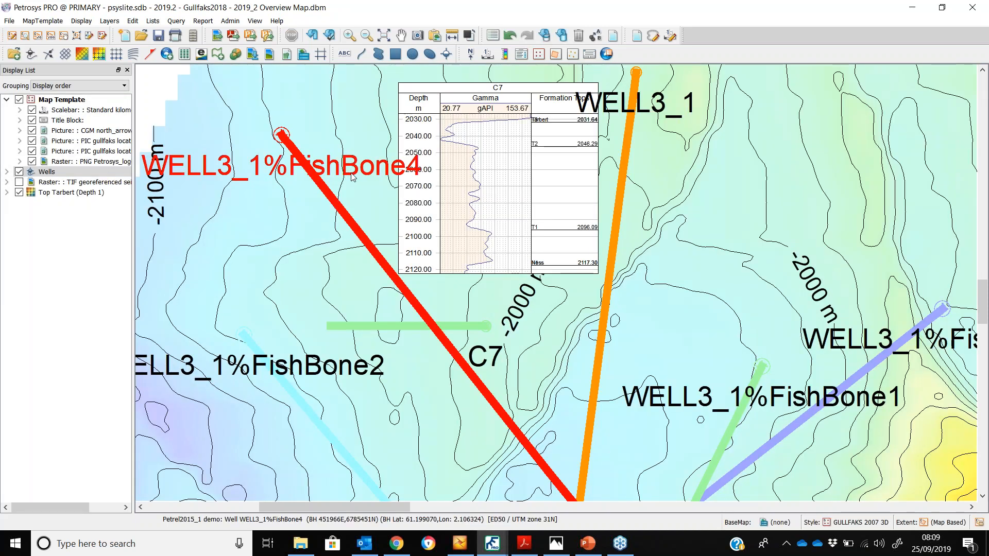
right_click(352, 175)
mouse_move(379, 458)
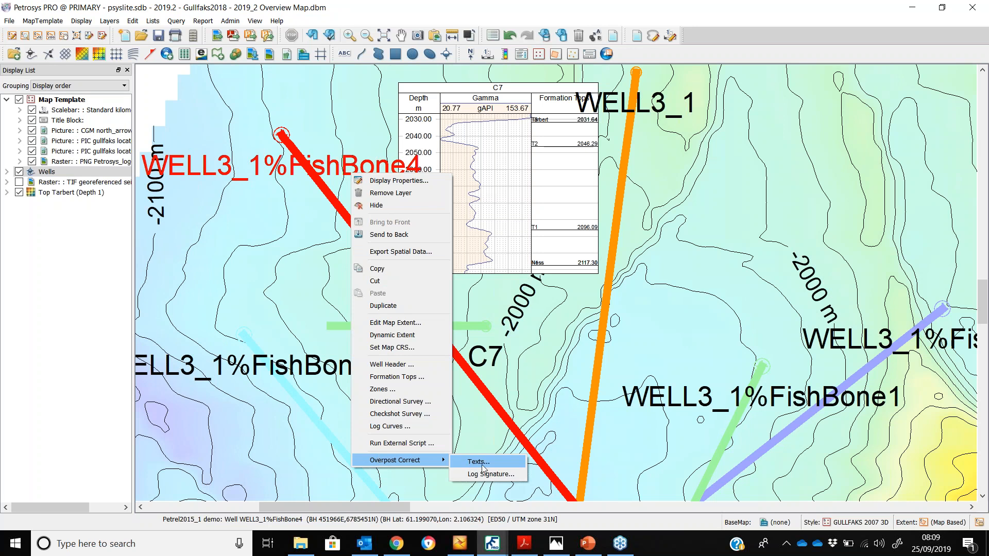
left_click(478, 461)
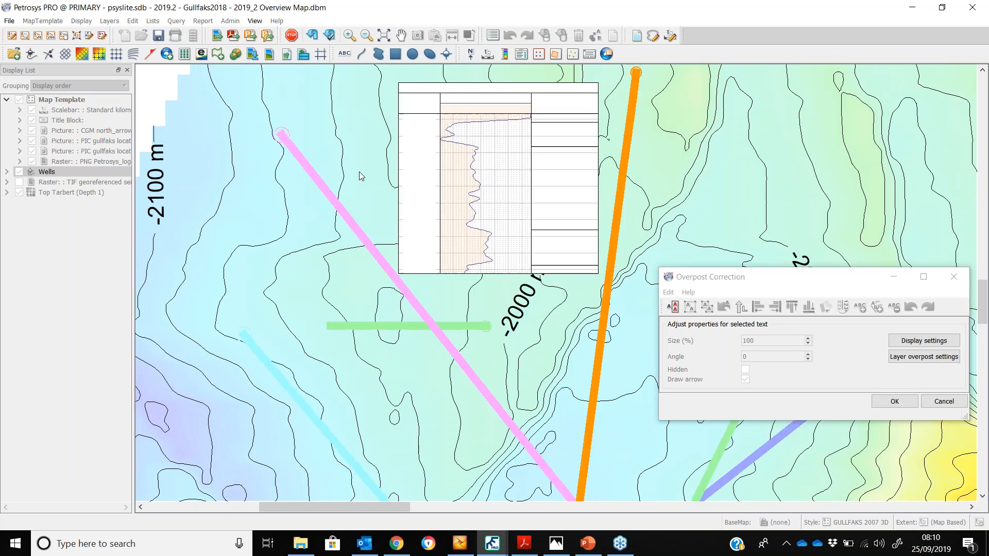
left_click_drag(360, 173, 315, 109)
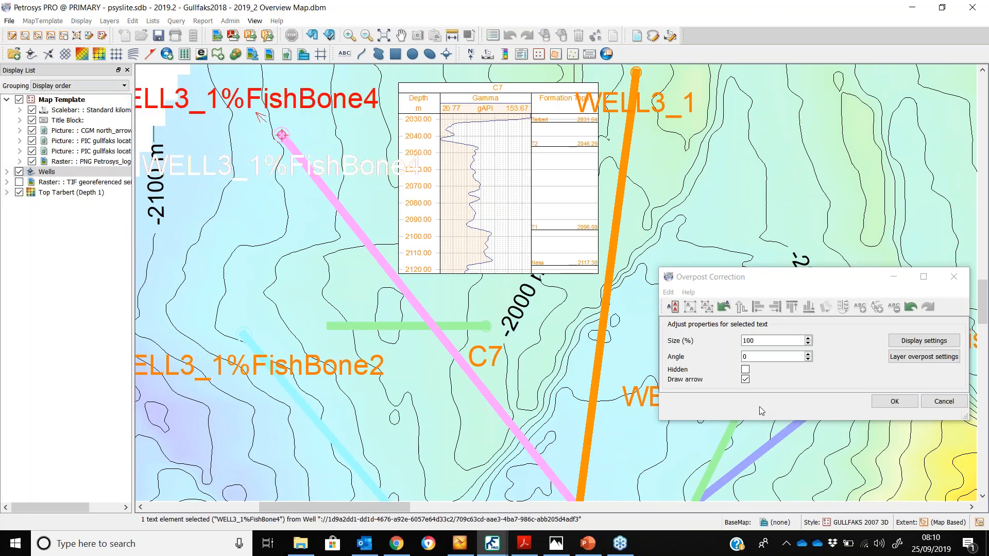
left_click(745, 379)
Reposition the WELL3_1 and C7 well name labels and confirm the overpost corrections
left_click_drag(614, 107, 699, 85)
left_click_drag(476, 362, 474, 303)
left_click(877, 401)
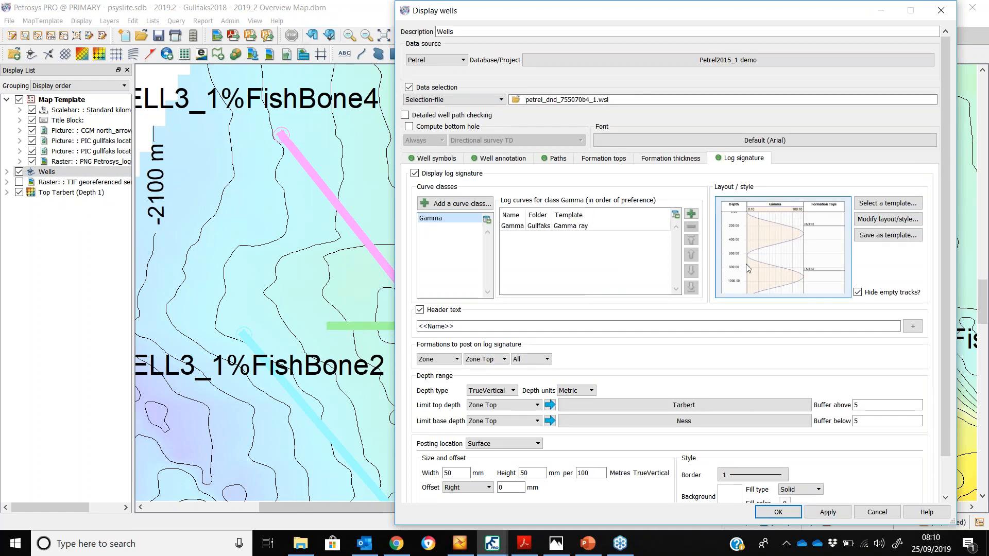
Set the well path track colour to Fixed and apply it to the map
mouse_move(559, 19)
left_mouse_down()
mouse_move(751, 13)
mouse_move(681, 19)
mouse_move(742, 20)
left_mouse_up()
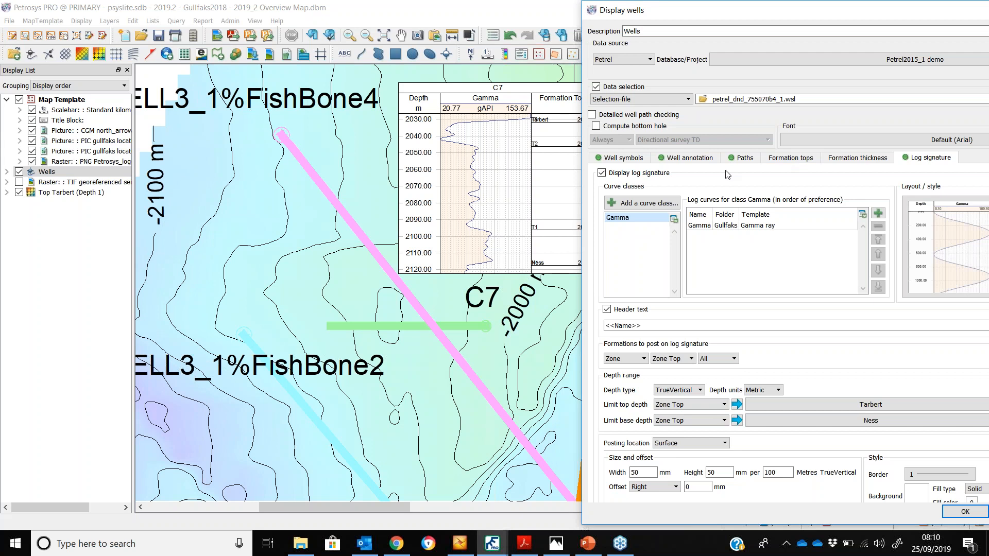
left_click(745, 158)
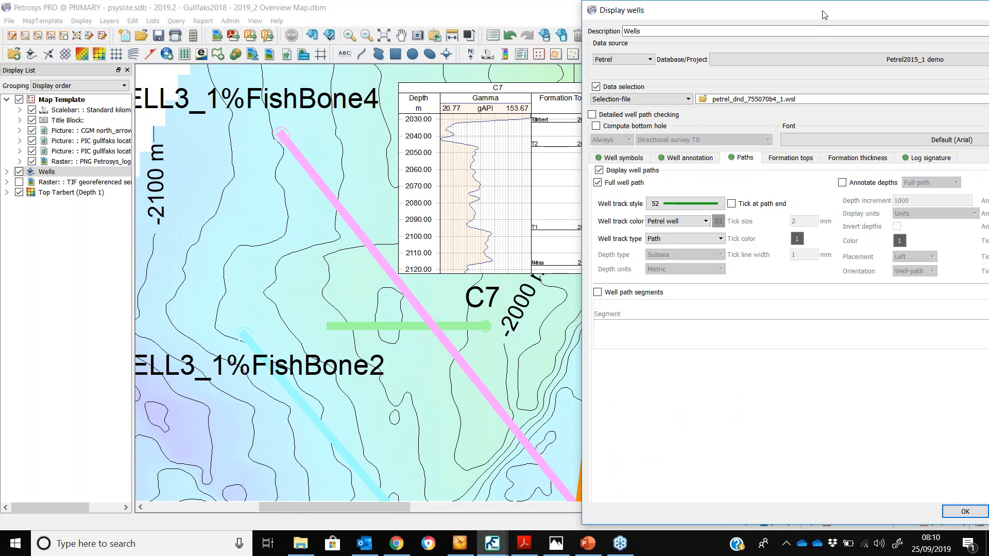
left_click_drag(824, 15, 769, 19)
left_click(402, 300)
left_click_drag(392, 295, 272, 237)
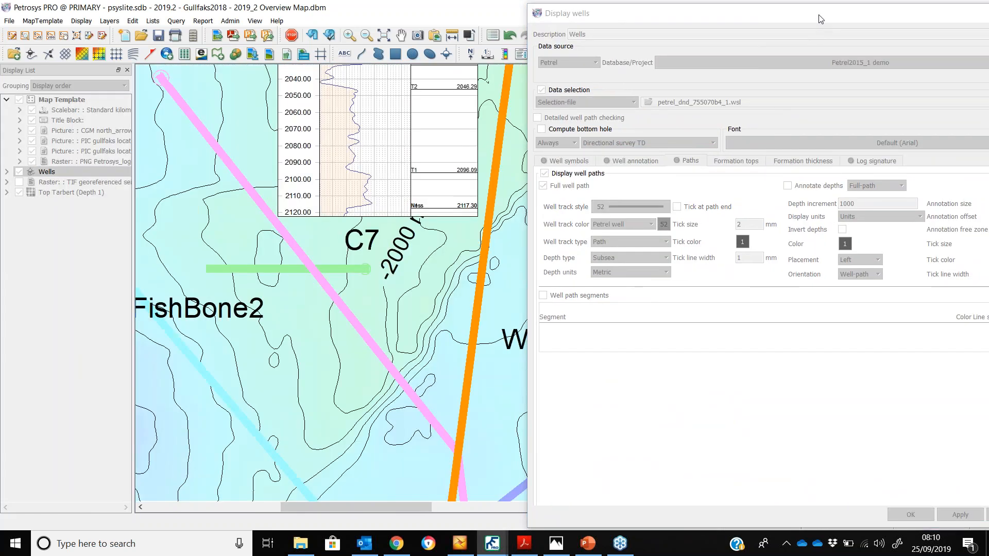
left_click_drag(820, 19, 701, 16)
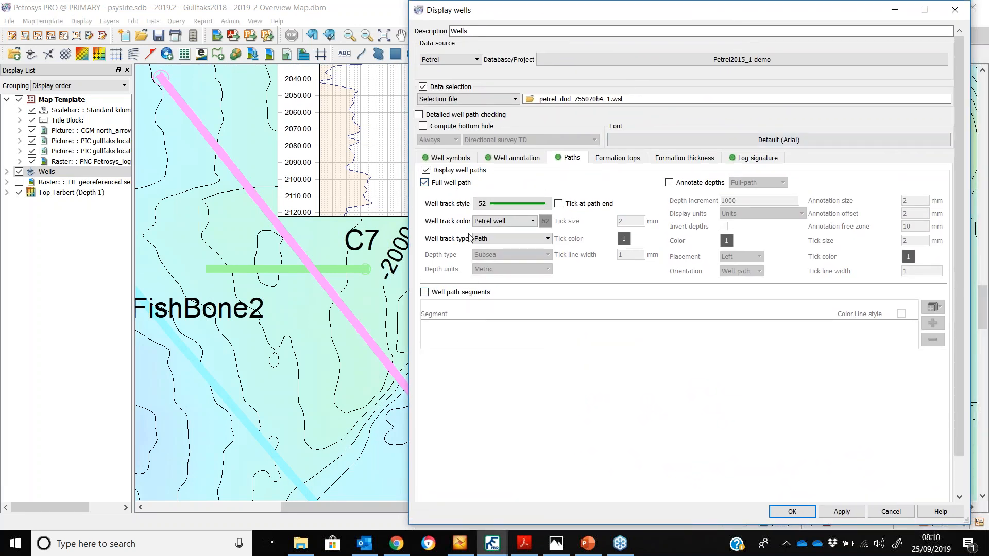
left_click(497, 223)
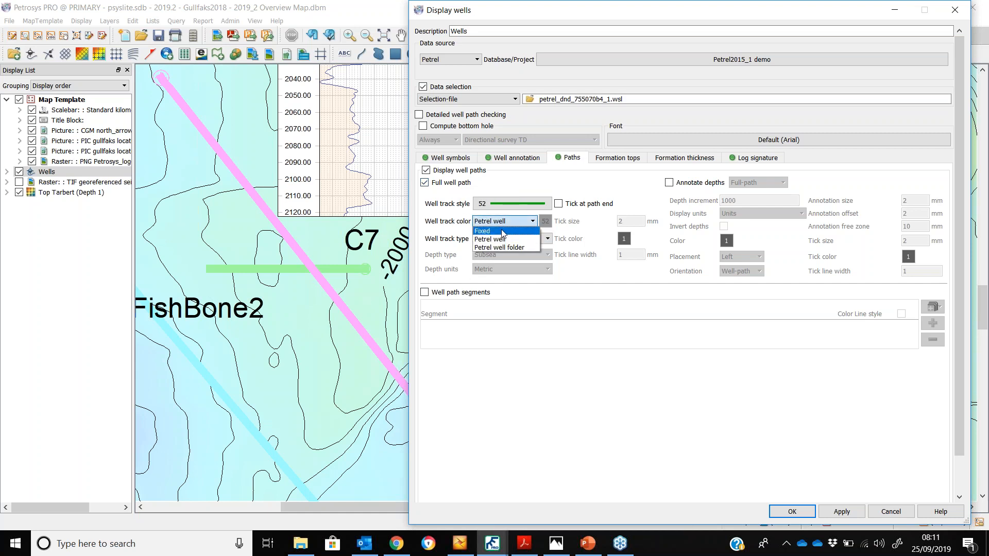
left_click(502, 231)
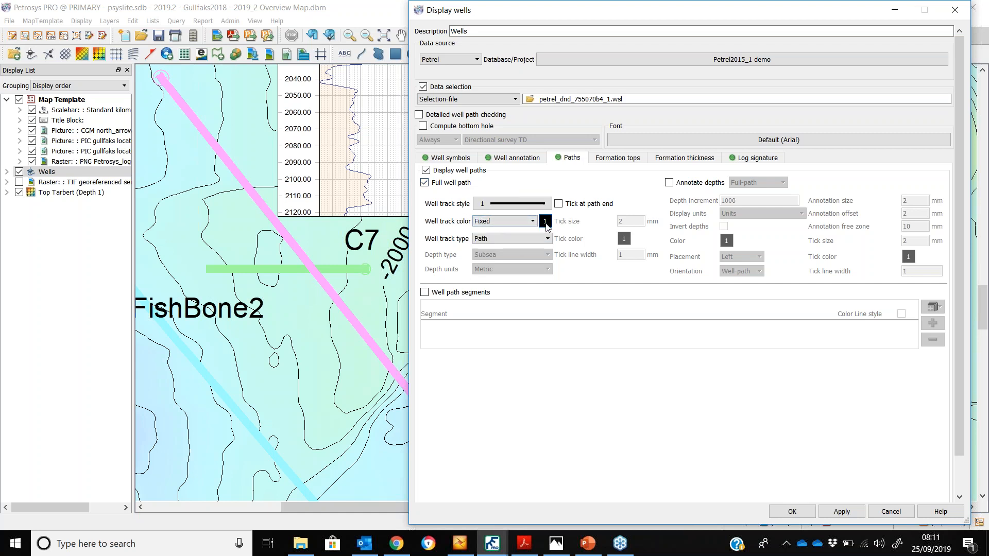
left_click(839, 511)
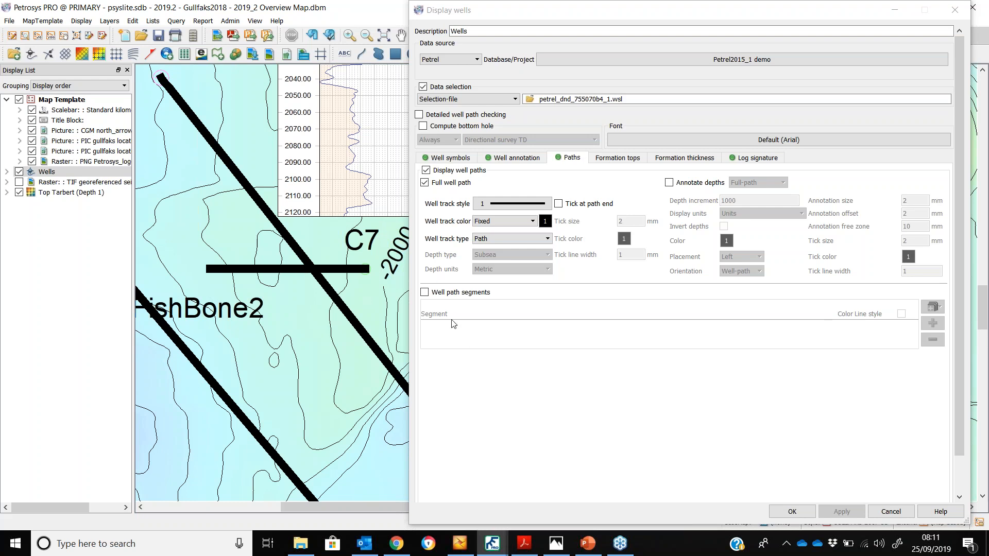
Enable well path segments and bulk-add zone segments for all eight zones from Cret to Tarbert
left_click(425, 293)
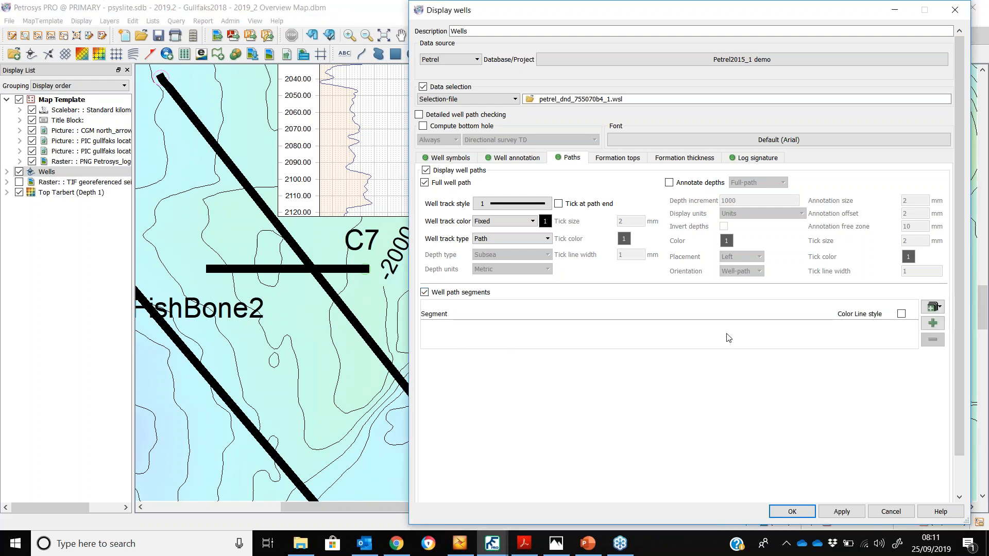
left_click(934, 308)
left_click(943, 323)
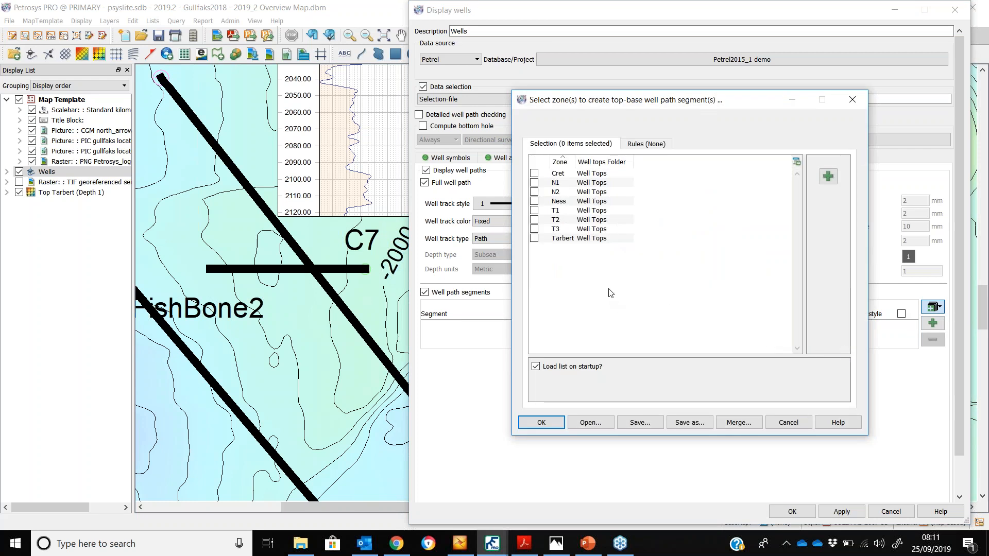
left_click(534, 174)
left_click(534, 182)
left_click(534, 192)
left_click(534, 202)
left_click(534, 211)
left_click(534, 220)
left_click(534, 229)
left_click(534, 238)
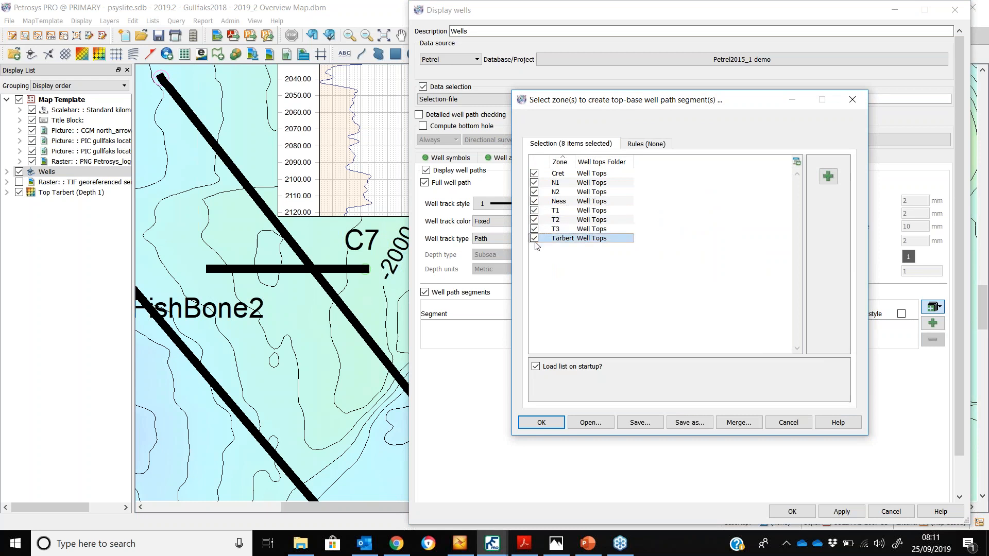
left_click(538, 423)
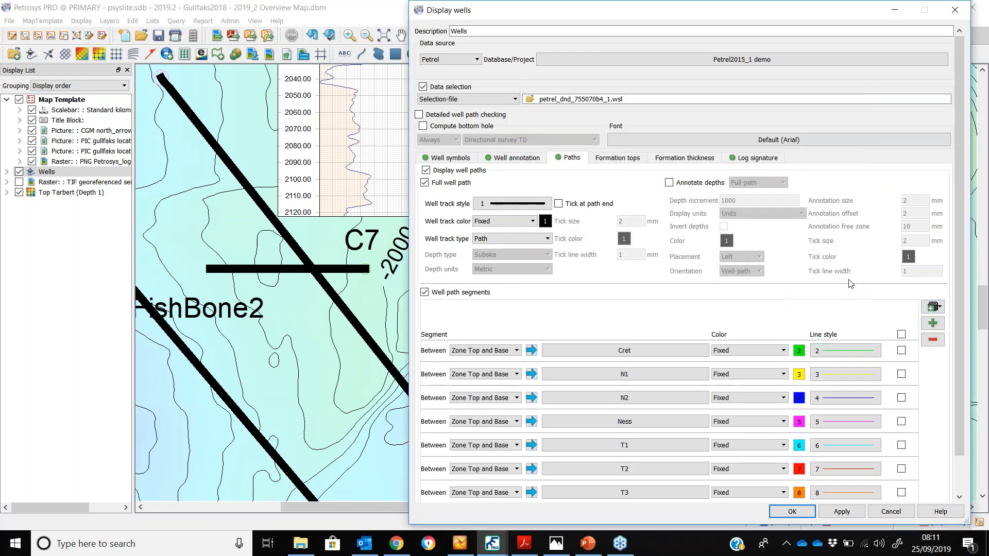
Apply the zone well path segments to the map
scroll(850, 299, "down", 2)
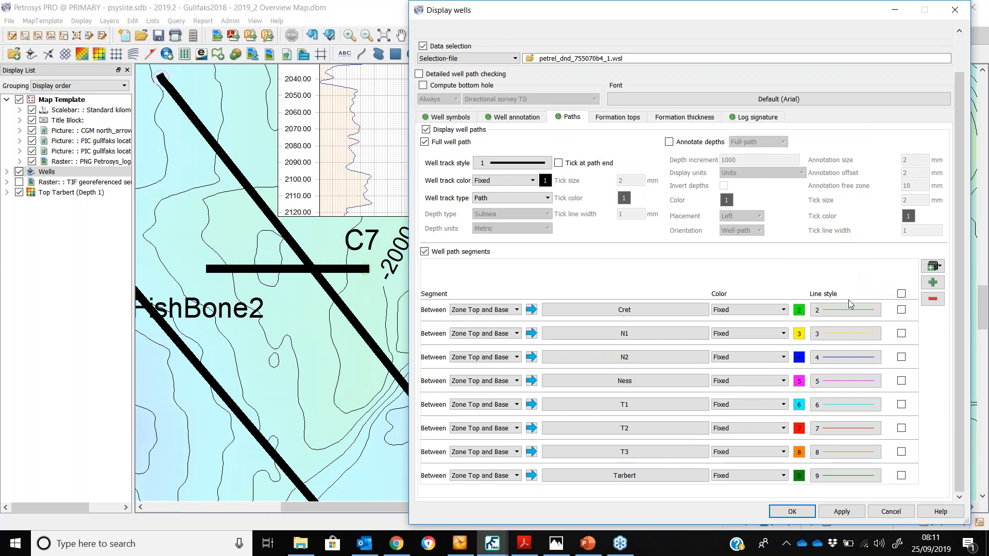
left_click(841, 511)
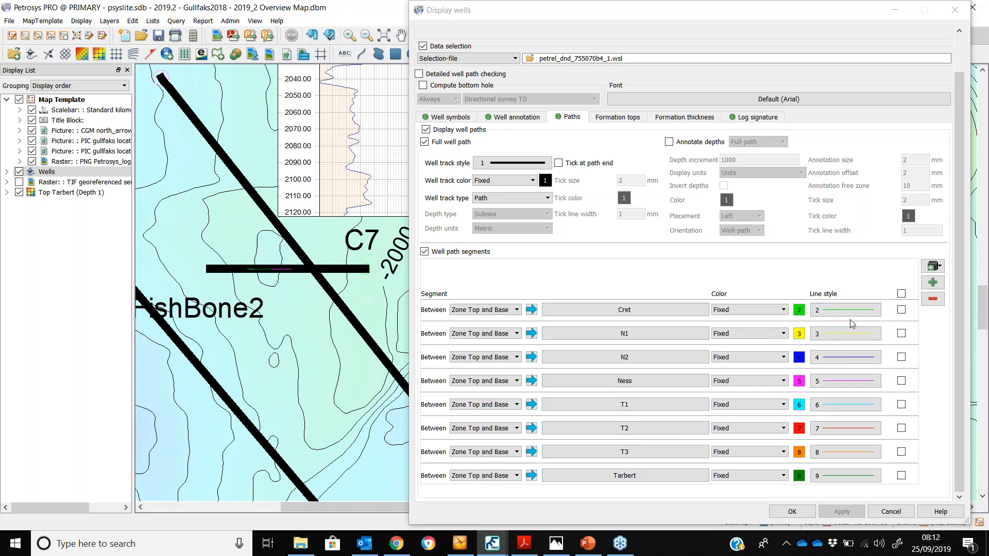
Select all zone segments, set their line style width to 5, and apply the change to the map
left_click(900, 294)
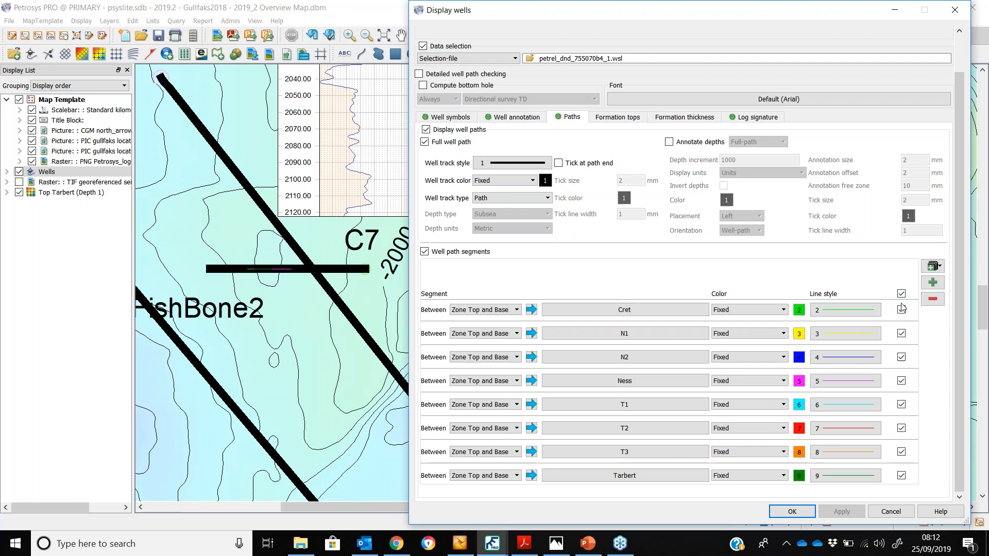
left_click(869, 313)
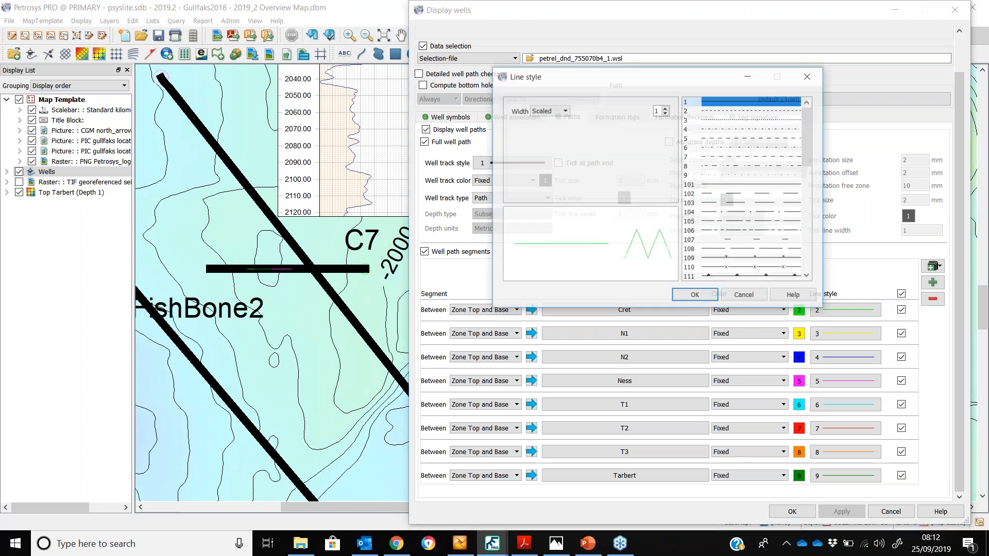
left_click(549, 110)
left_click(543, 122)
double_click(632, 110)
type("5")
left_click(695, 295)
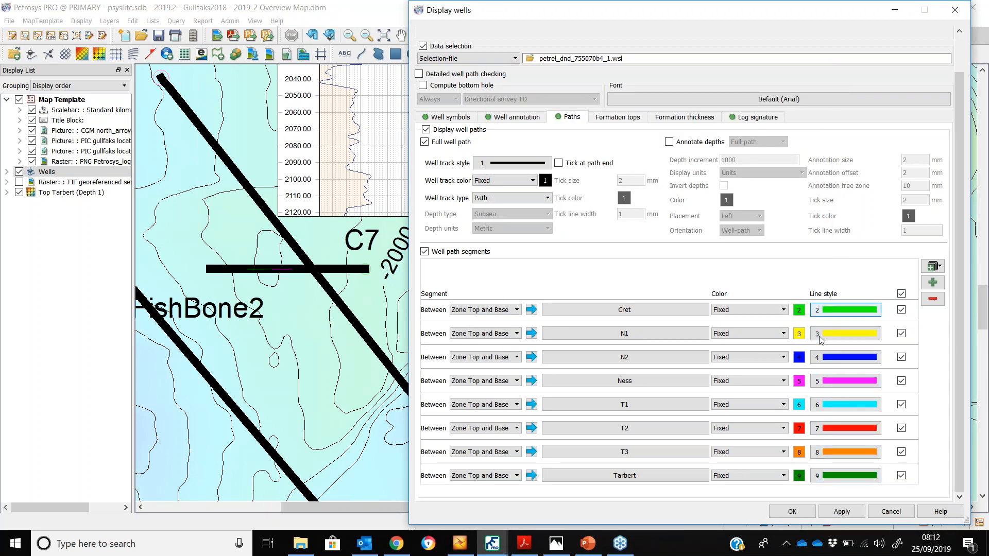
left_click(841, 511)
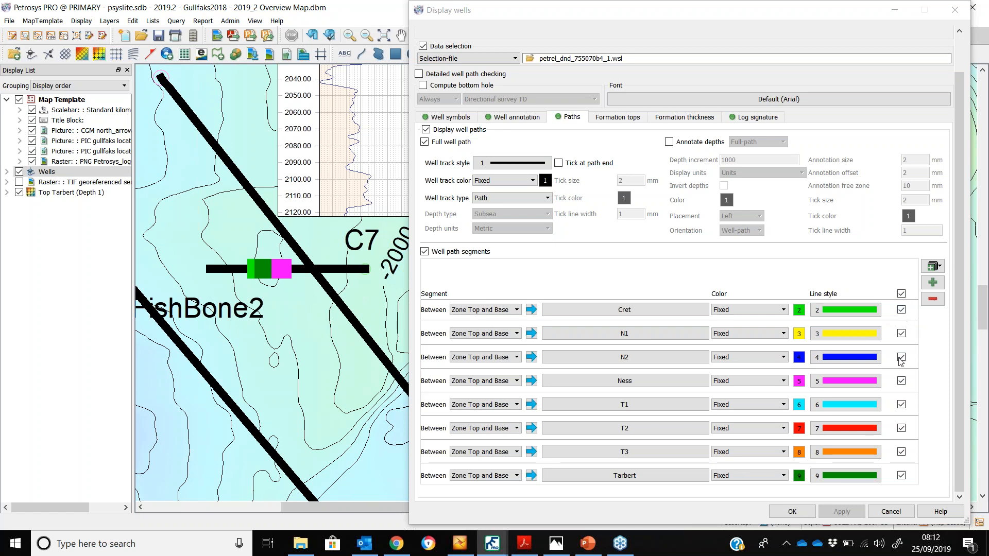
Remove every well path segment except Tarbert and close the Display wells dialog
left_click(901, 475)
left_click(932, 298)
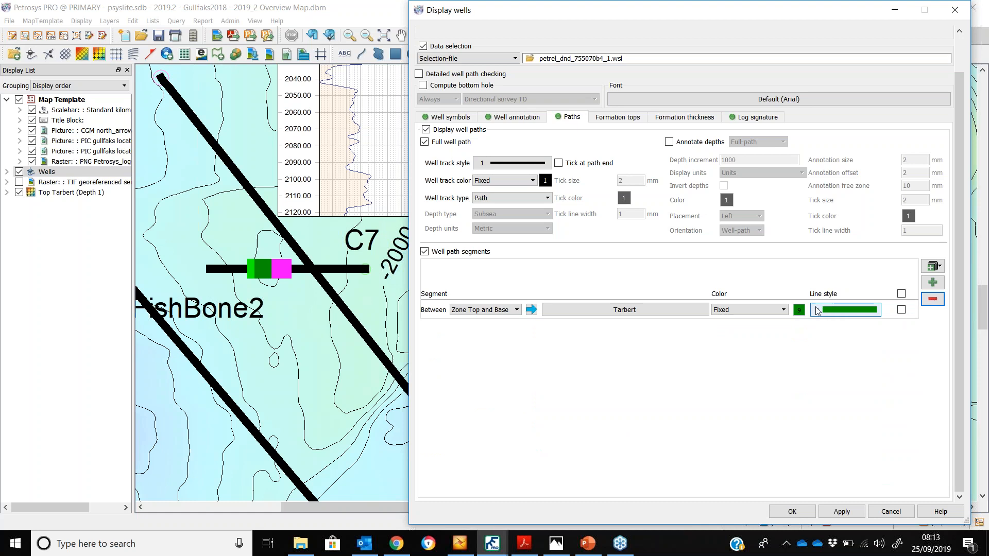
left_click(792, 512)
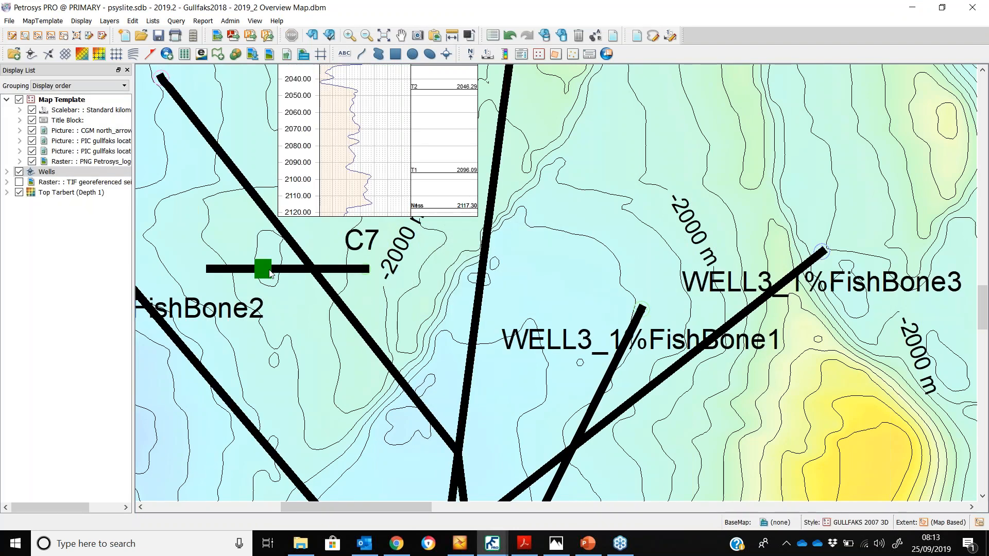
Zoom out over the map and examine the example Well Path PDF in Acrobat Reader
scroll(341, 119, "down", 1)
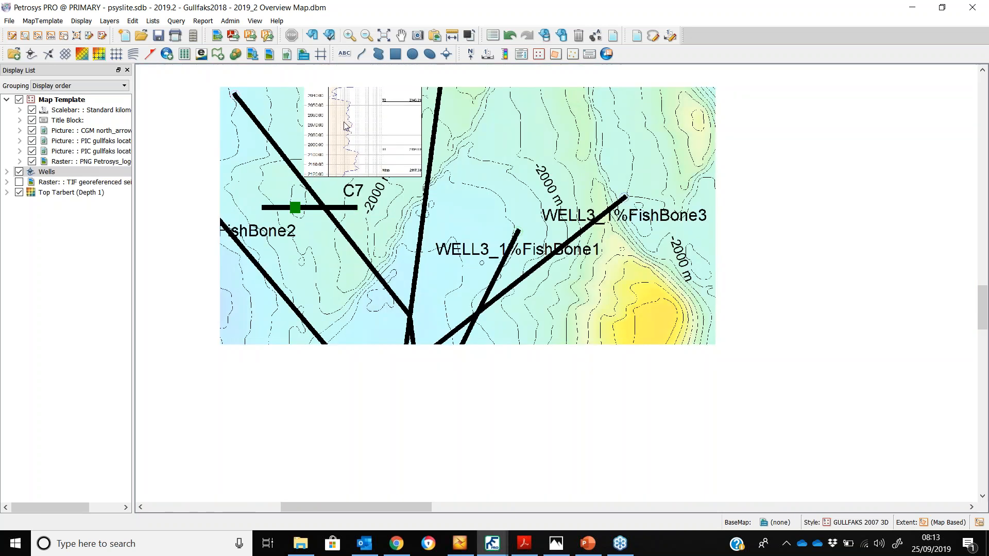
scroll(351, 147, "down", 1)
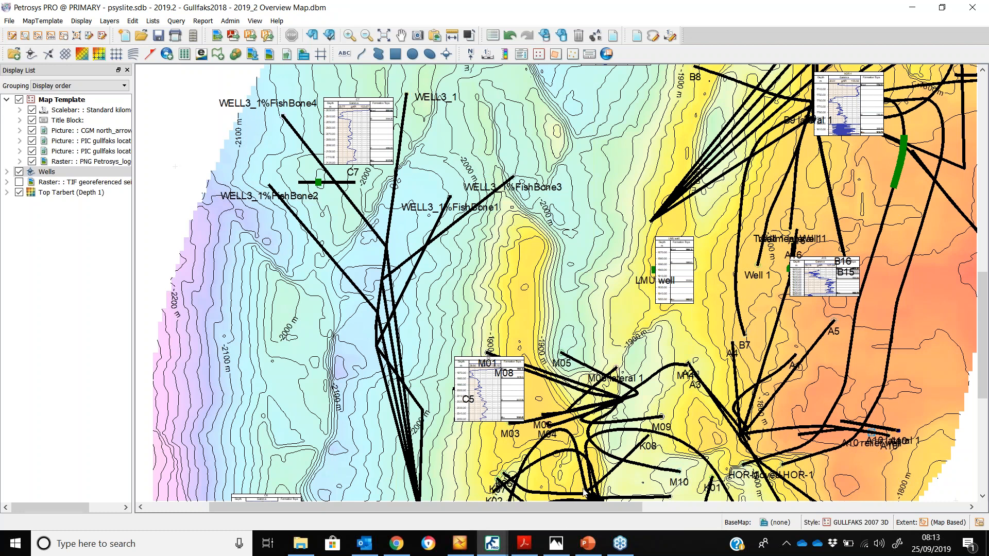
mouse_move(536, 546)
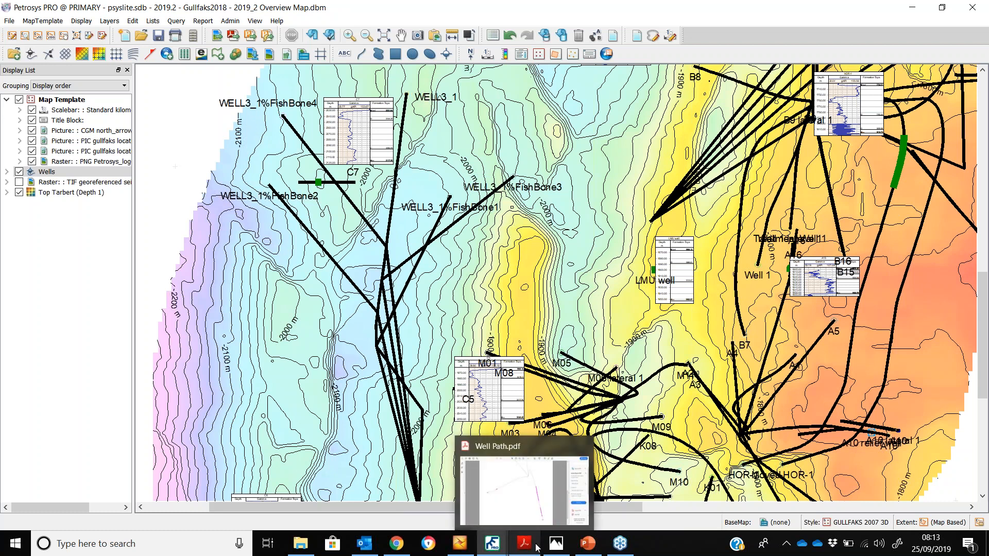
left_click(536, 547)
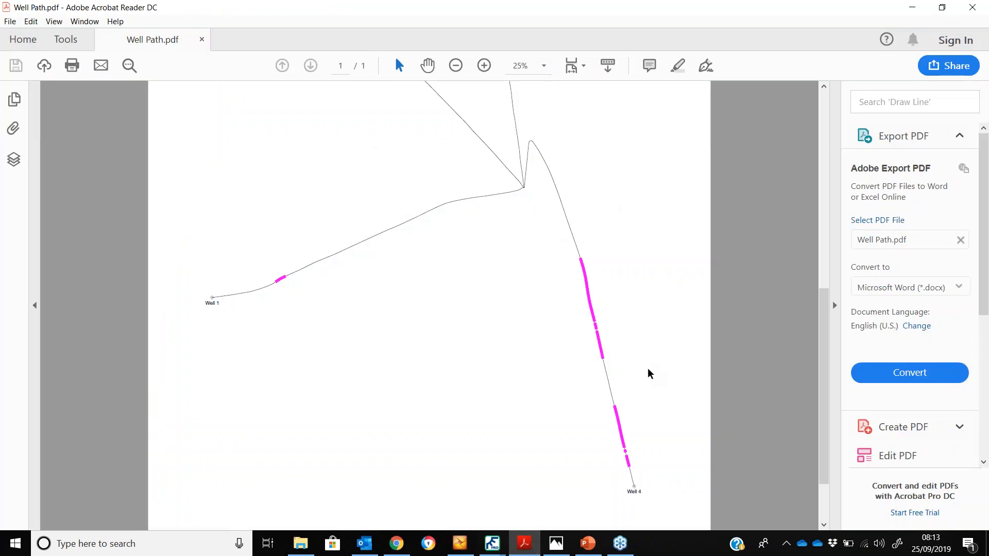
scroll(640, 402, "up", 1)
scroll(768, 280, "up", 2)
left_click_drag(747, 302, 775, 276)
left_click_drag(565, 408, 570, 381)
left_click_drag(824, 350, 826, 385)
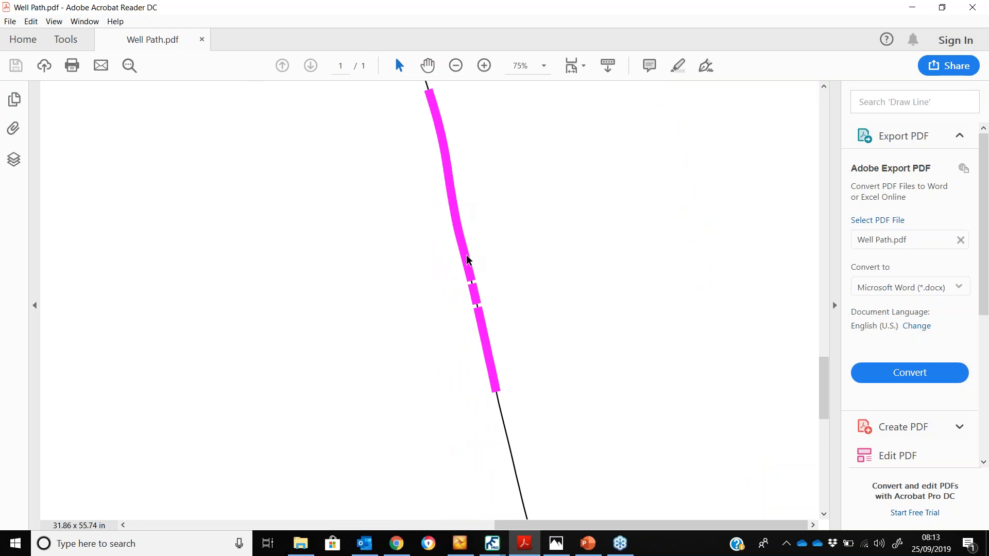
Examine the Well Path screenshot of segment settings in Photos, then return to the map
left_click(556, 543)
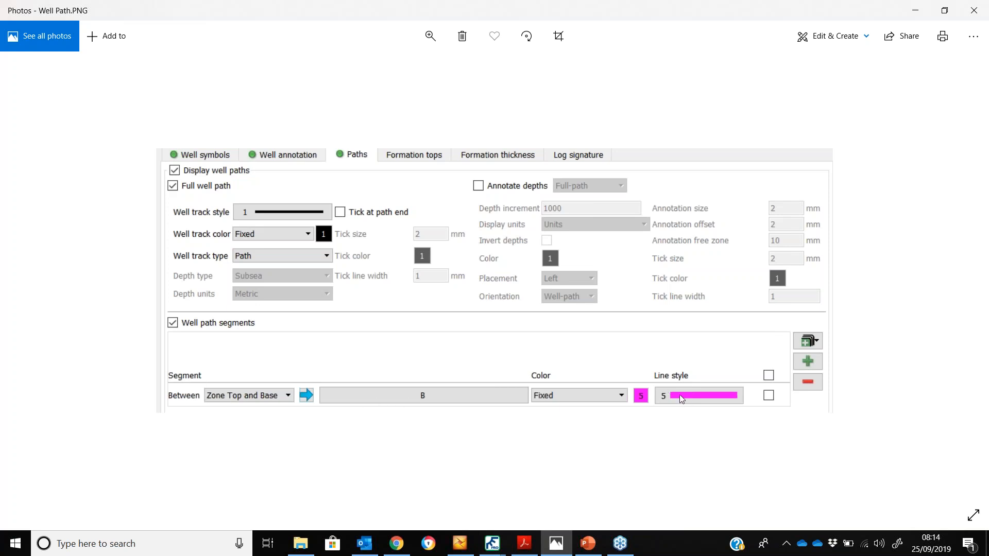
left_click(915, 10)
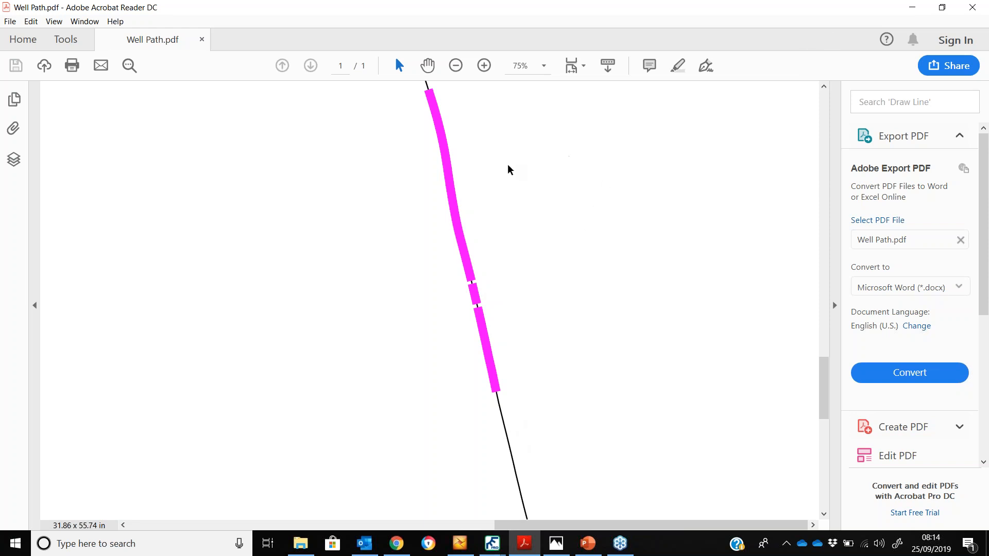
left_click(912, 7)
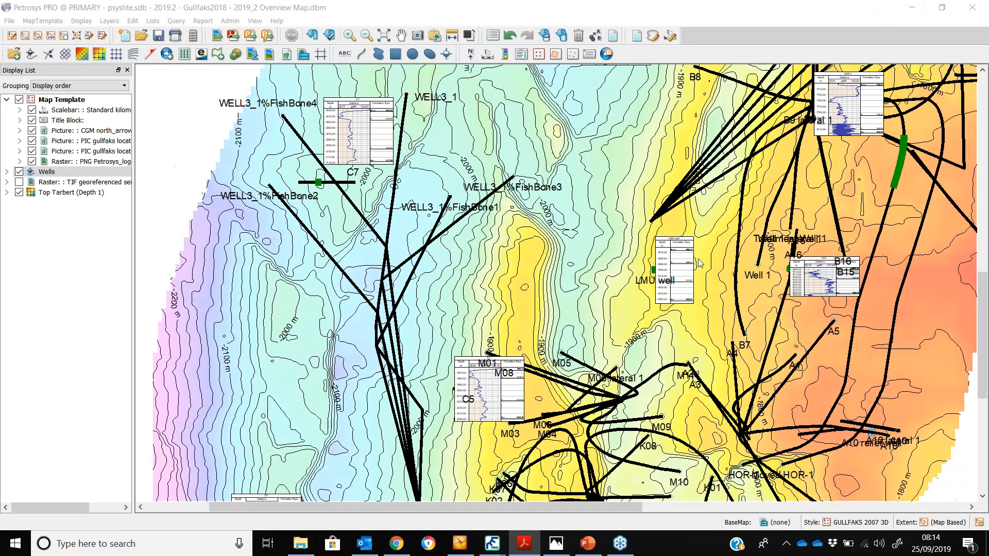
Hide the Wells and Top Tarbert layers, show the TIF georeferenced raster, and zoom to its extent
left_click(389, 33)
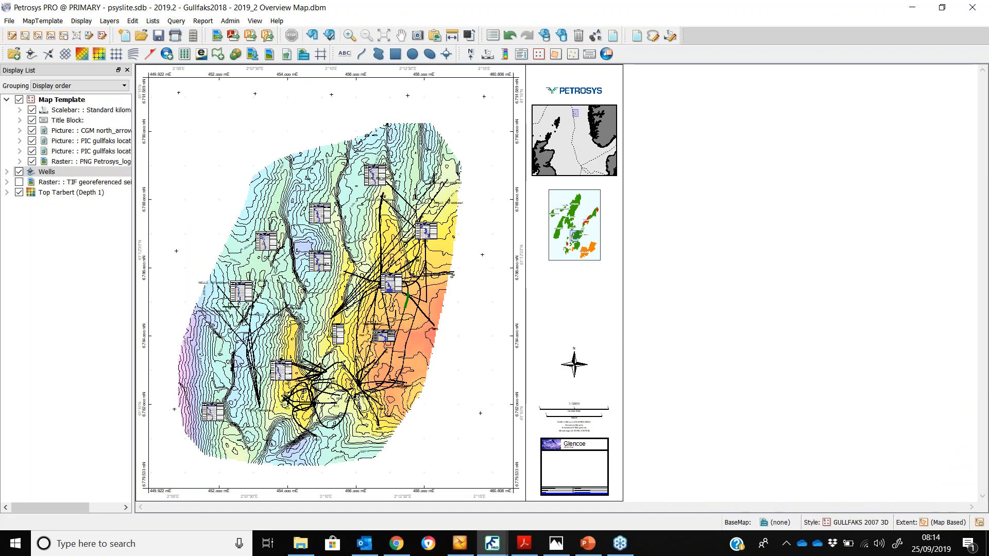
left_click(24, 174)
left_click(19, 172)
left_click(19, 192)
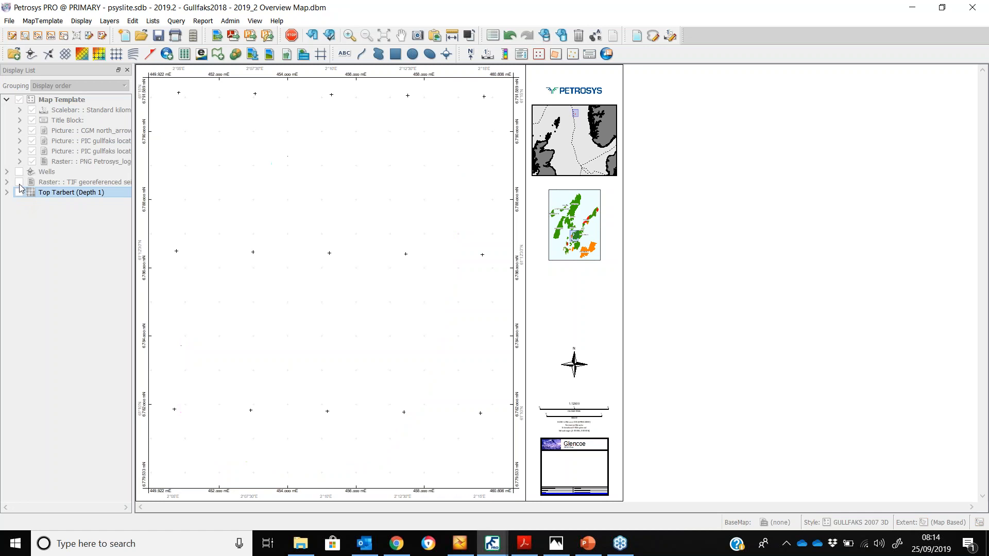
left_click(979, 522)
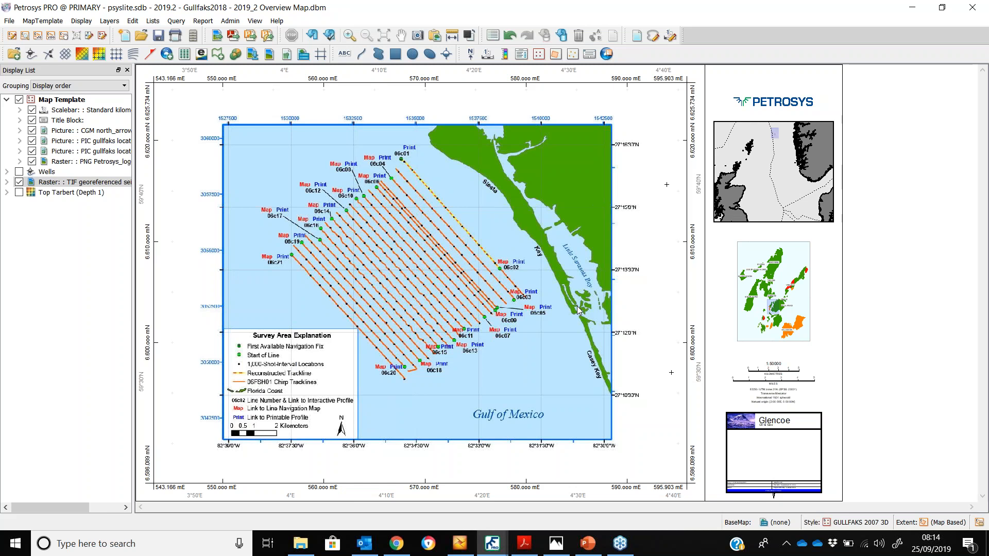
Edit the TIF raster in the spatial editor and open Extract Shapes From Raster
right_click(91, 186)
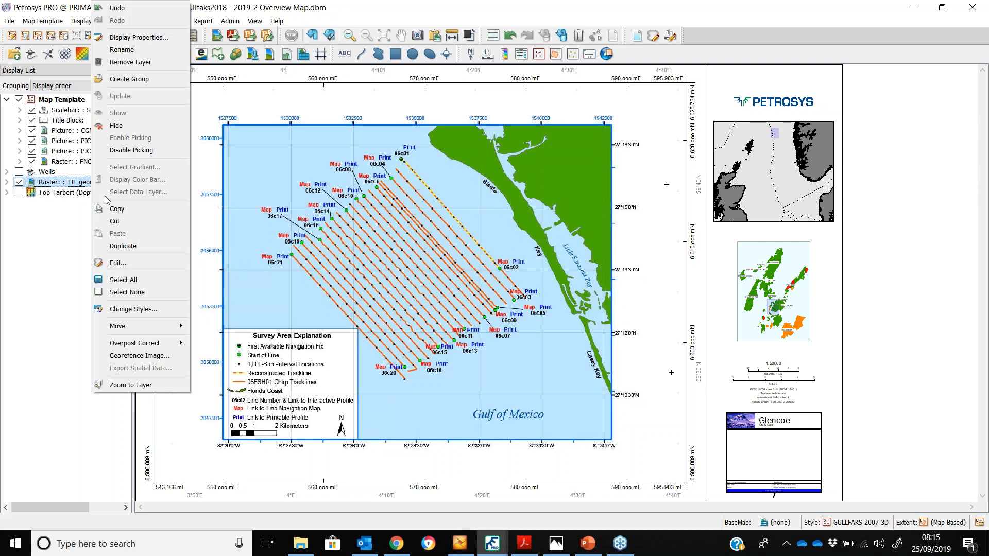
left_click(137, 268)
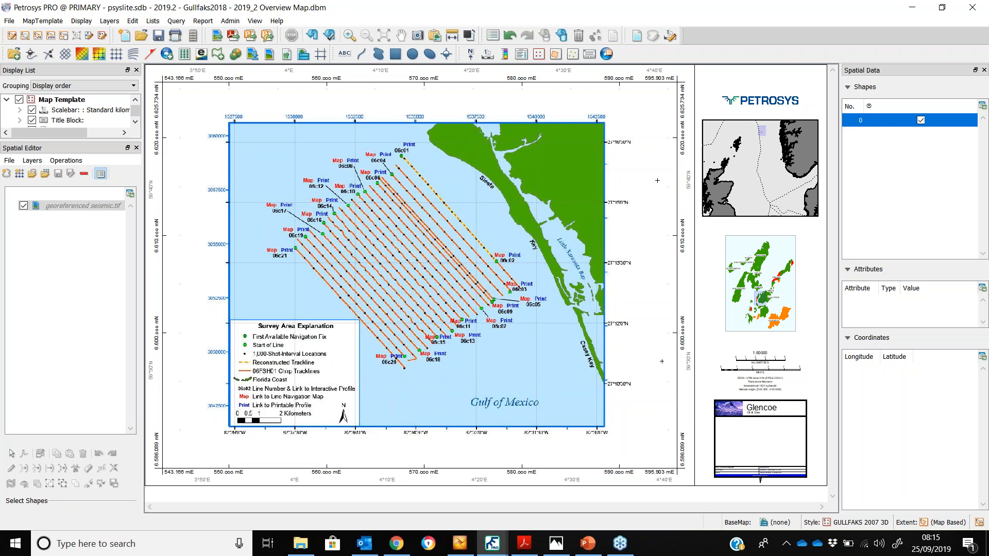
left_click(66, 160)
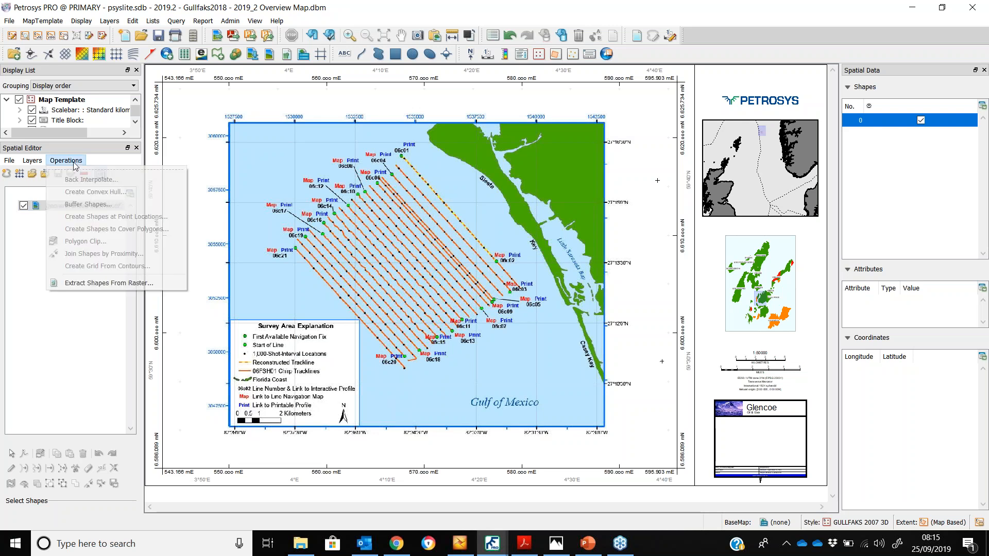
left_click(99, 286)
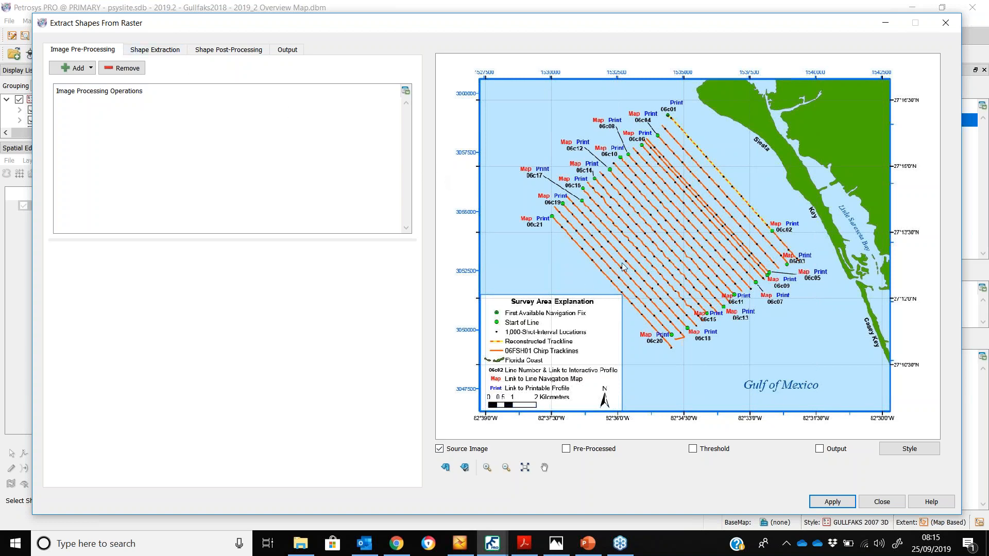
Add a Color Filter pre-processing operation and sample the orange trackline colour from the preview
scroll(622, 267, "up", 4)
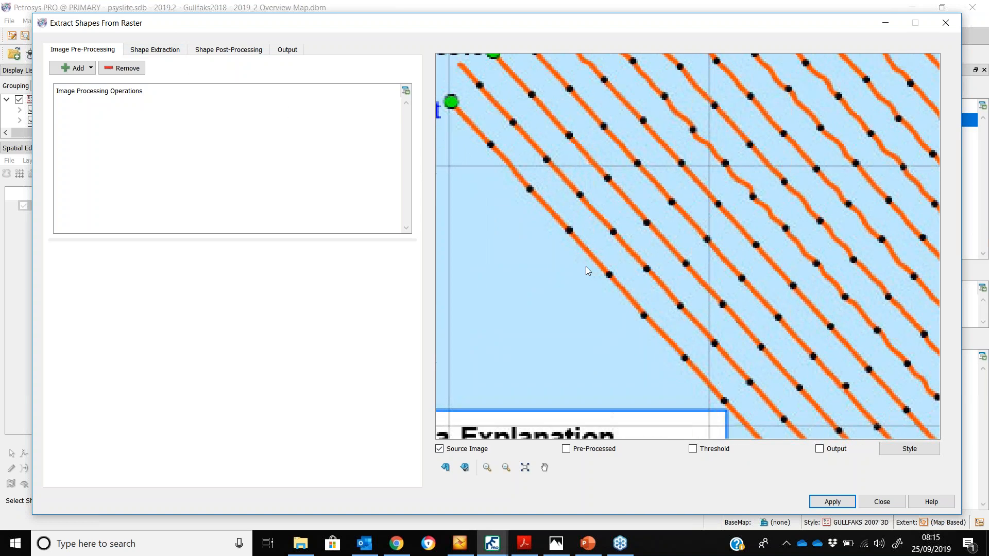
scroll(587, 270, "up", 6)
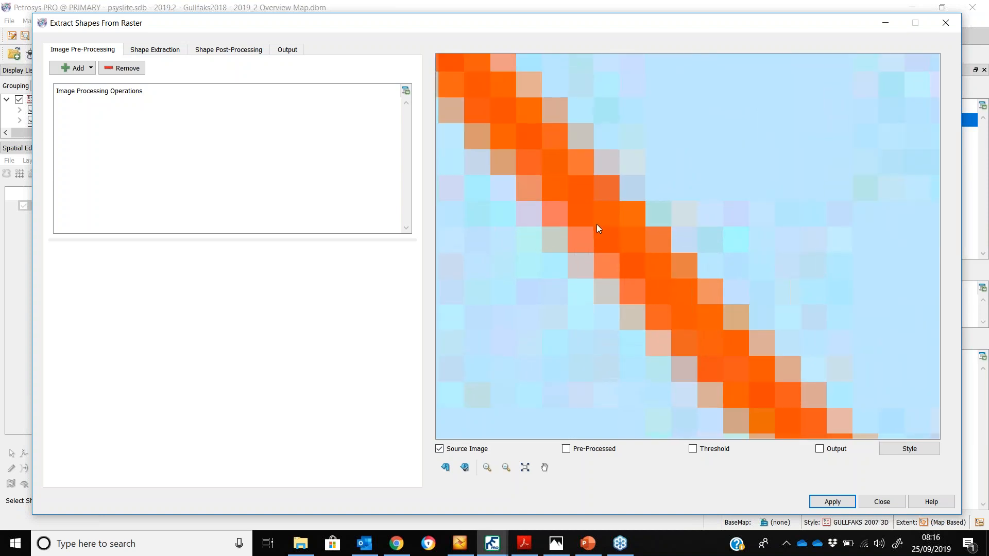
left_click(73, 72)
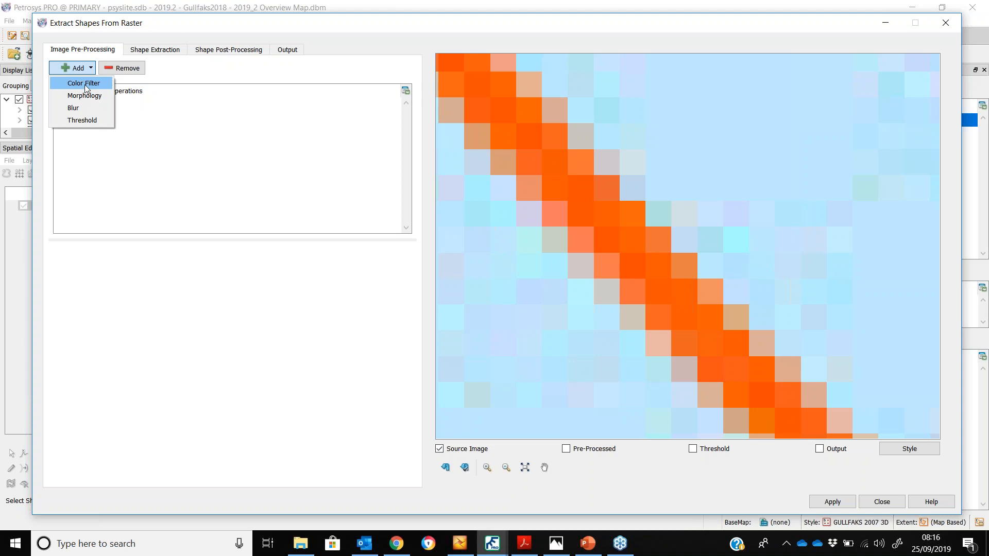
left_click(85, 85)
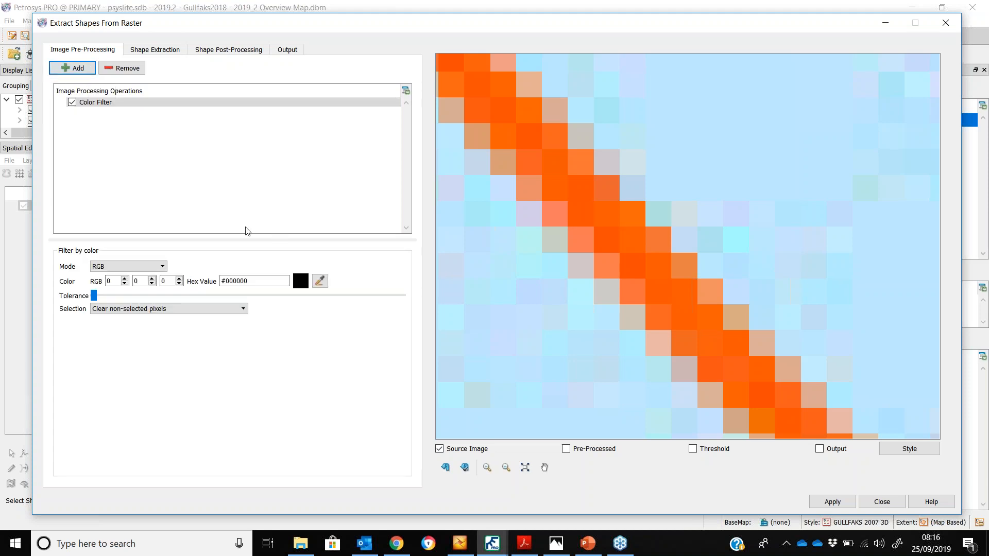
left_click(319, 282)
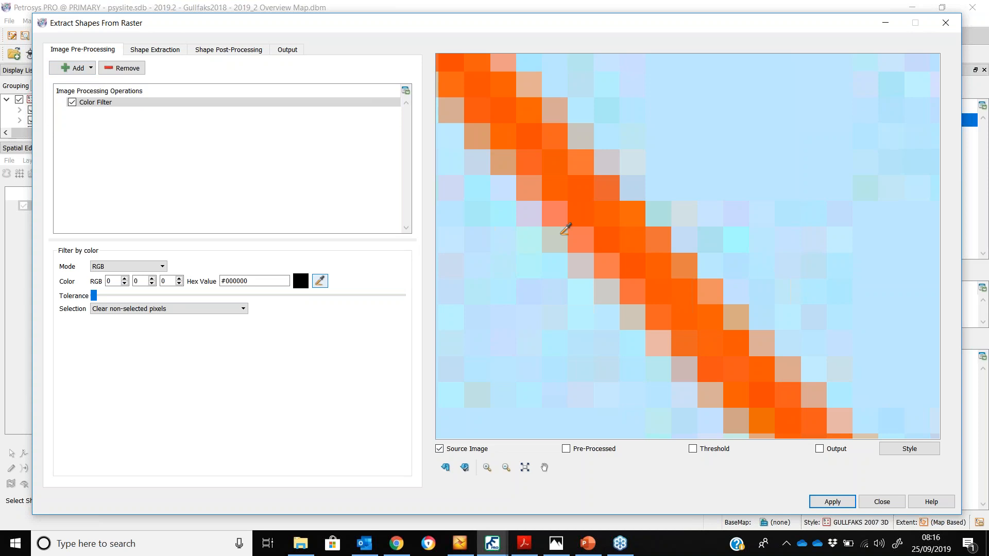
left_click(611, 229)
Preview the pre-processed image and increase the colour filter tolerance to capture the tracklines
scroll(621, 217, "down", 10)
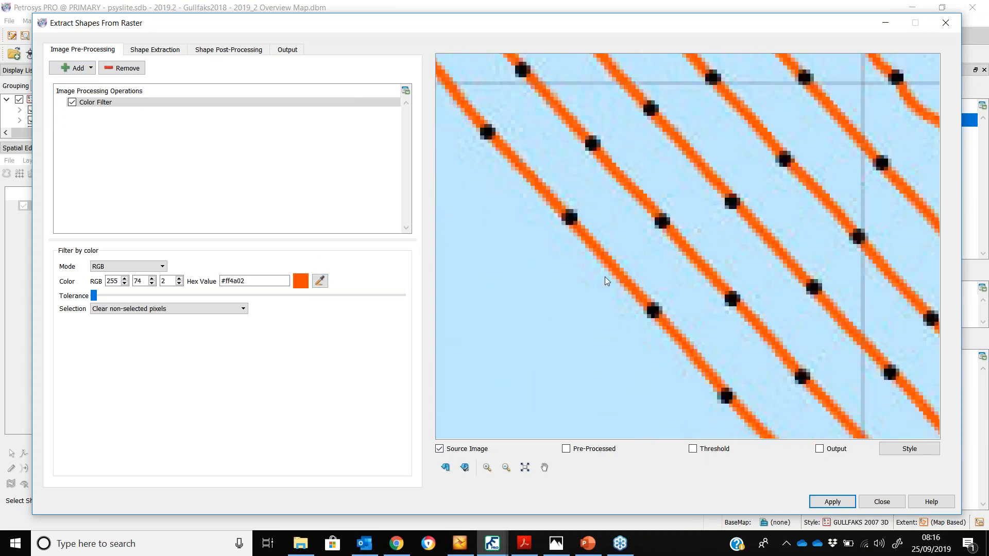
left_click(566, 449)
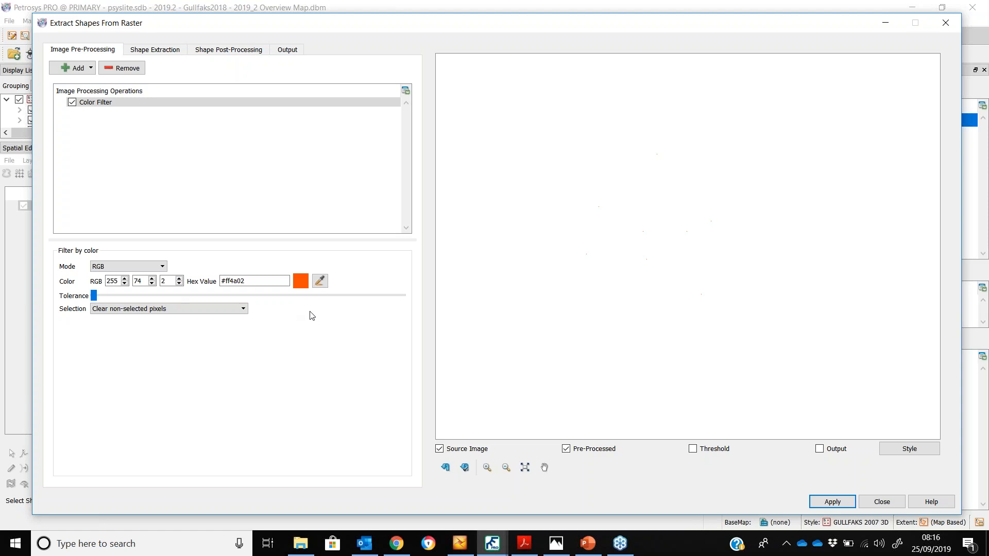
left_click_drag(94, 296, 113, 299)
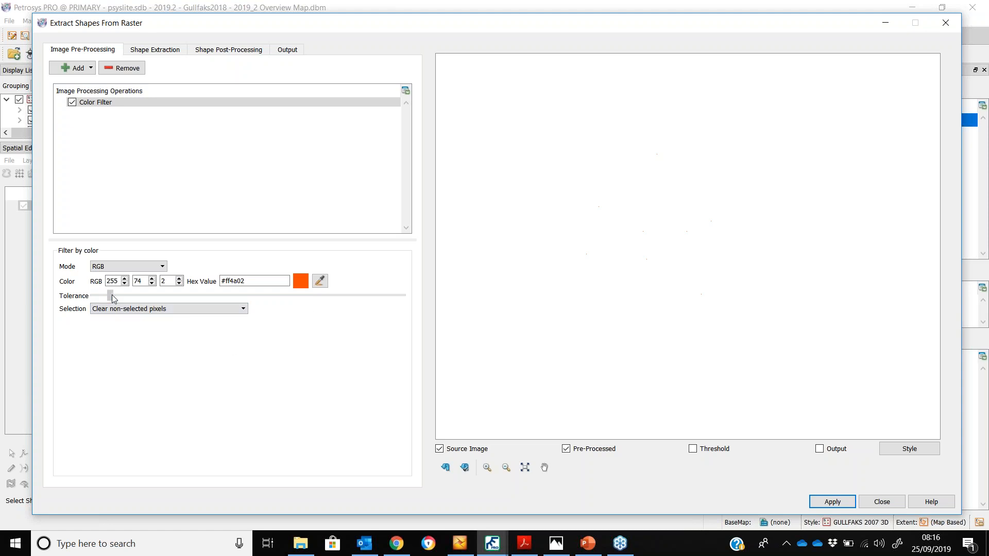
left_click(445, 467)
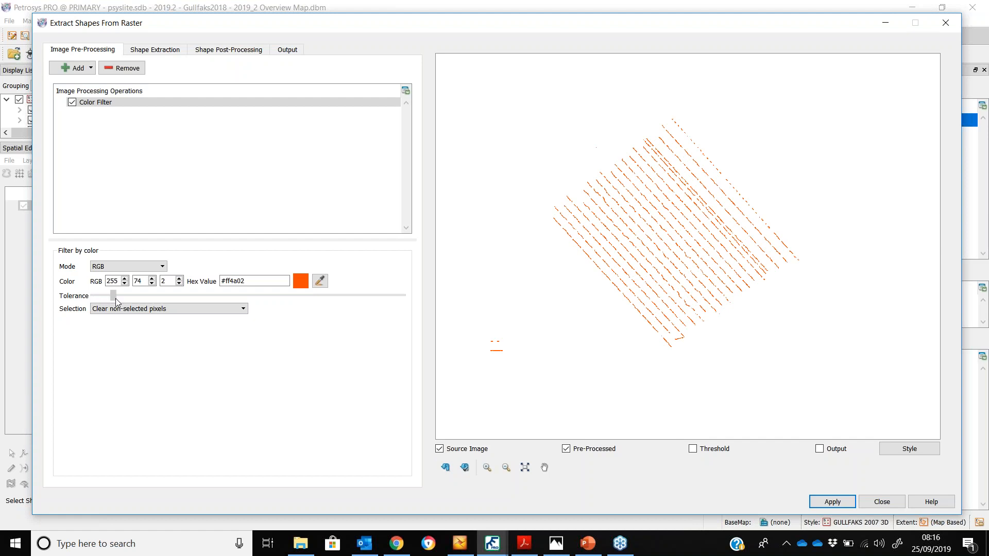
left_click(445, 467)
scroll(658, 278, "up", 3)
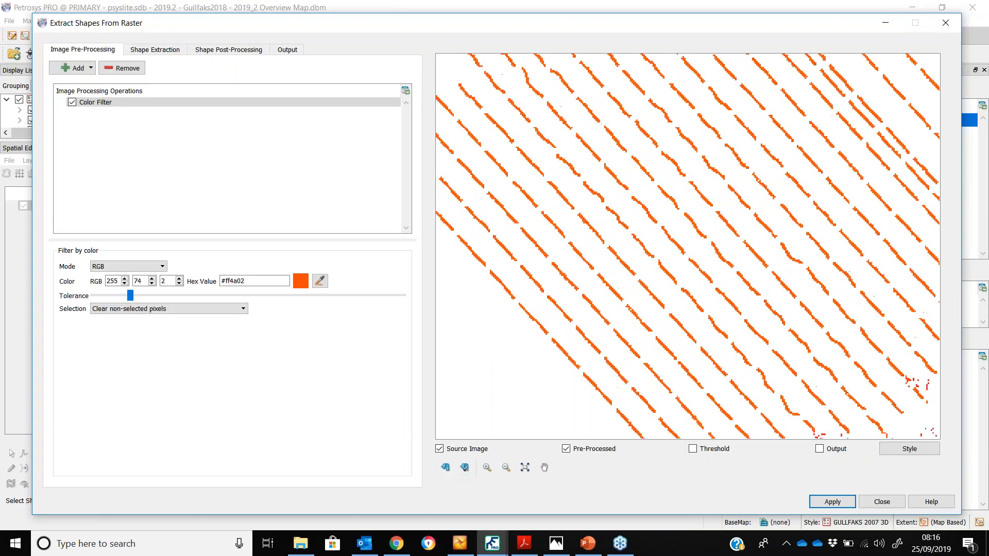
scroll(590, 266, "down", 4)
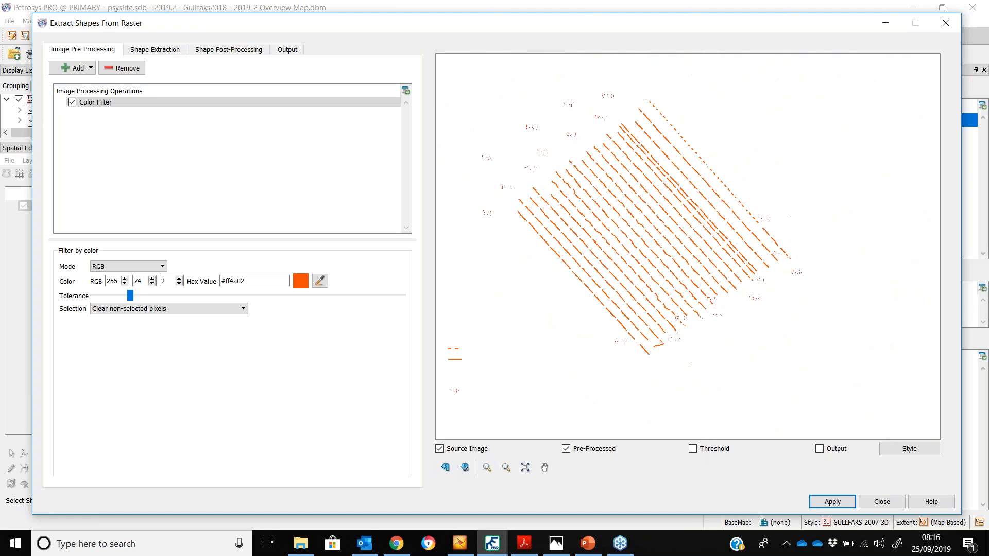
left_click(152, 50)
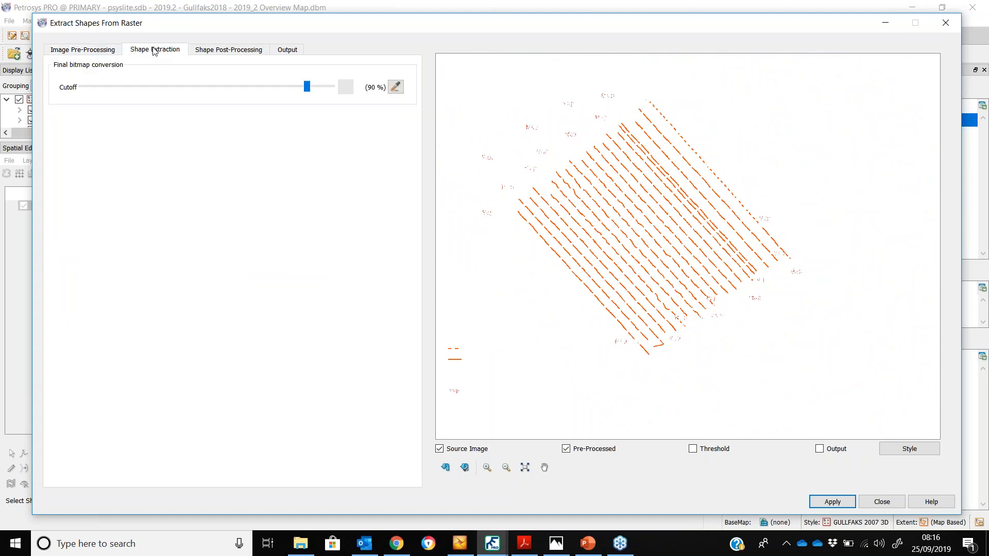
Enable converting thin polygons into lines in the shape post-processing settings
left_click(239, 53)
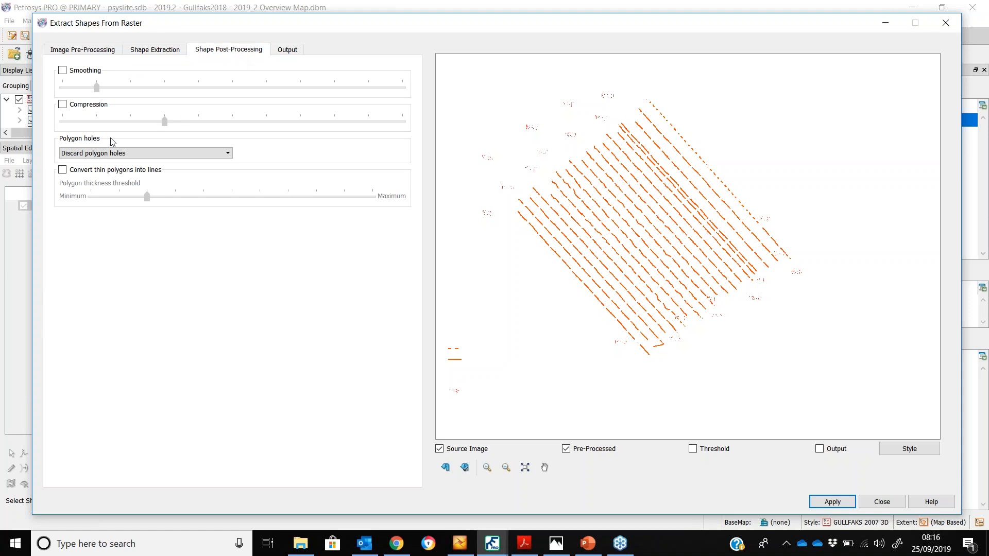
left_click(63, 170)
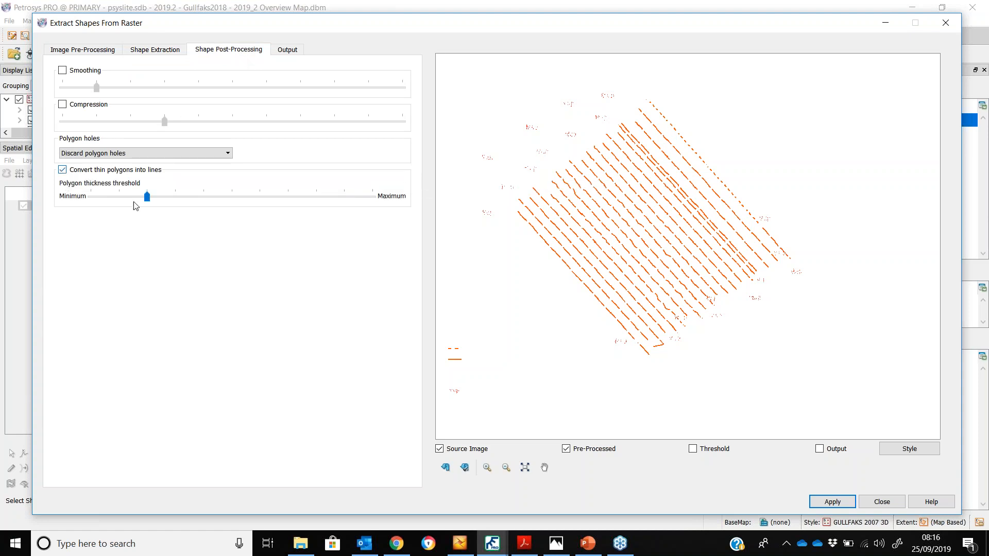
left_click(225, 202)
Browse the output layer type options and the full-definition output formats
left_click(287, 50)
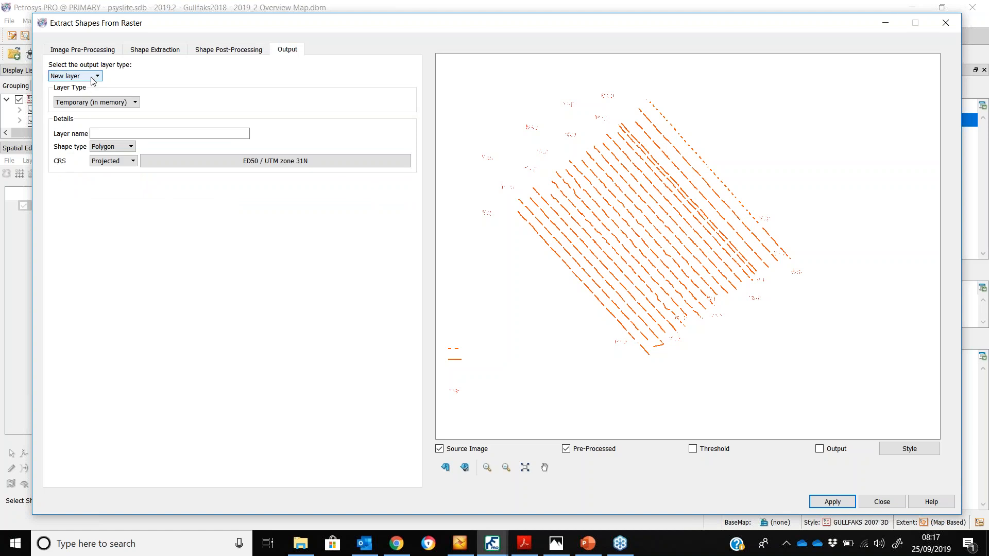
left_click(110, 104)
left_click(109, 117)
left_click(124, 135)
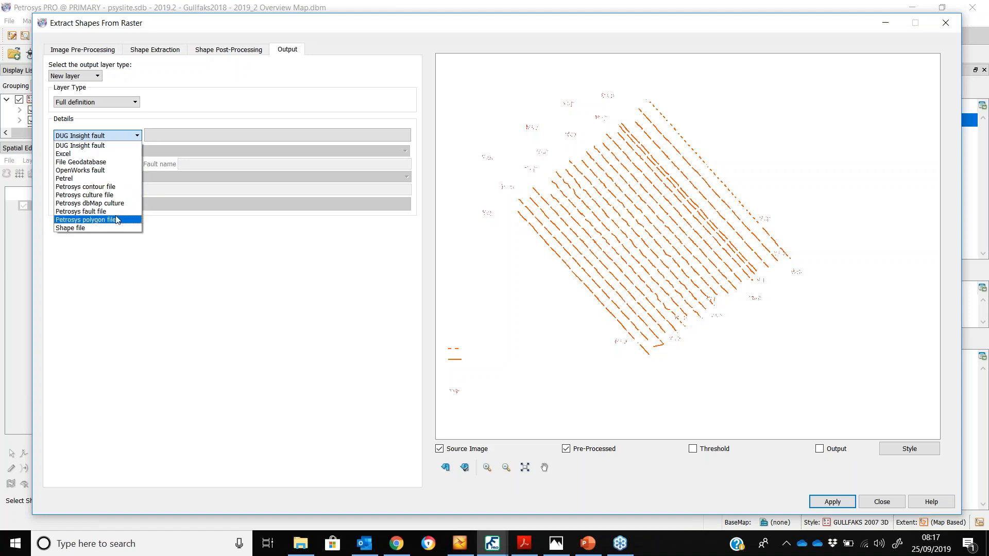
left_click(318, 285)
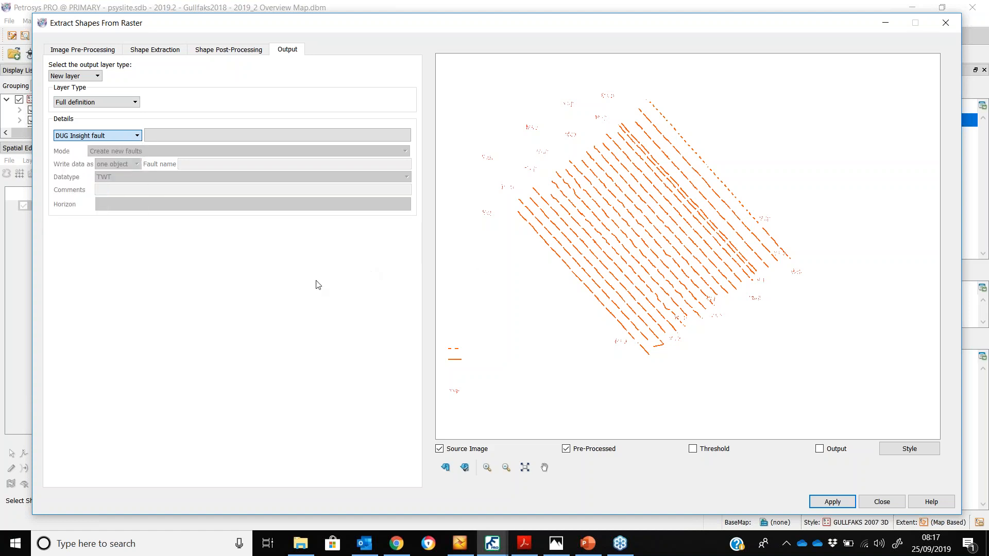
left_click(120, 102)
left_click(125, 111)
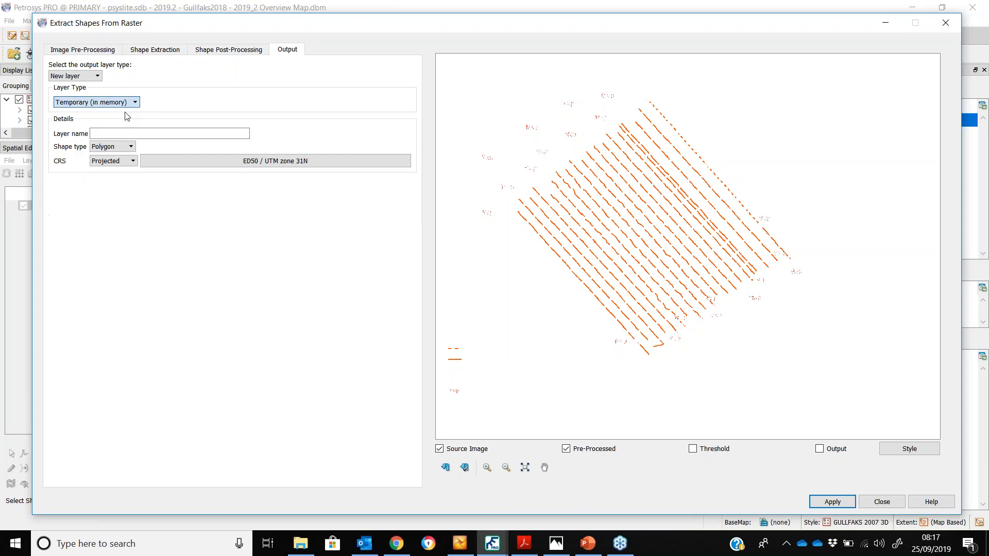
Name the new temporary output layer Seismic Lines, set its shape type to Line, run the extraction and close the dialog
left_click(157, 132)
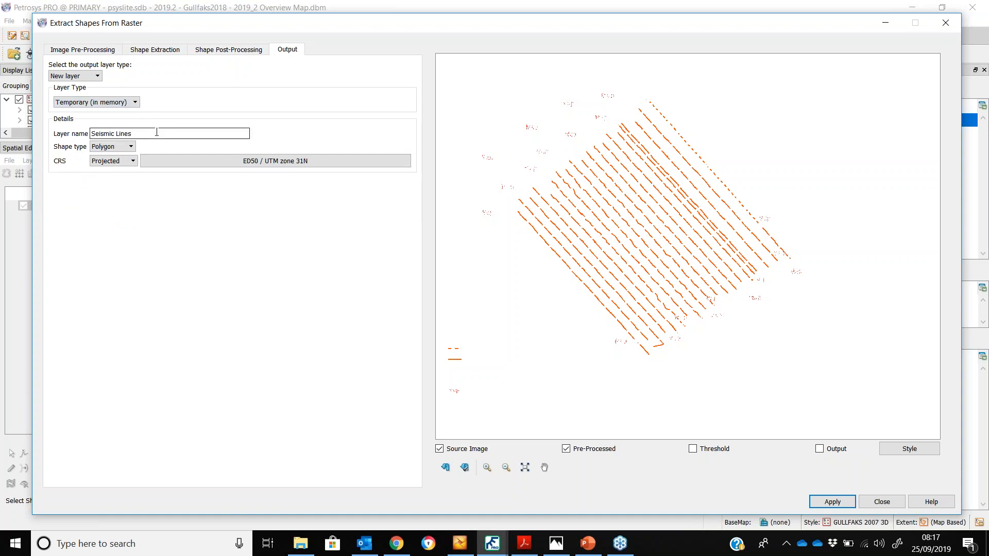
left_click(112, 146)
left_click(103, 163)
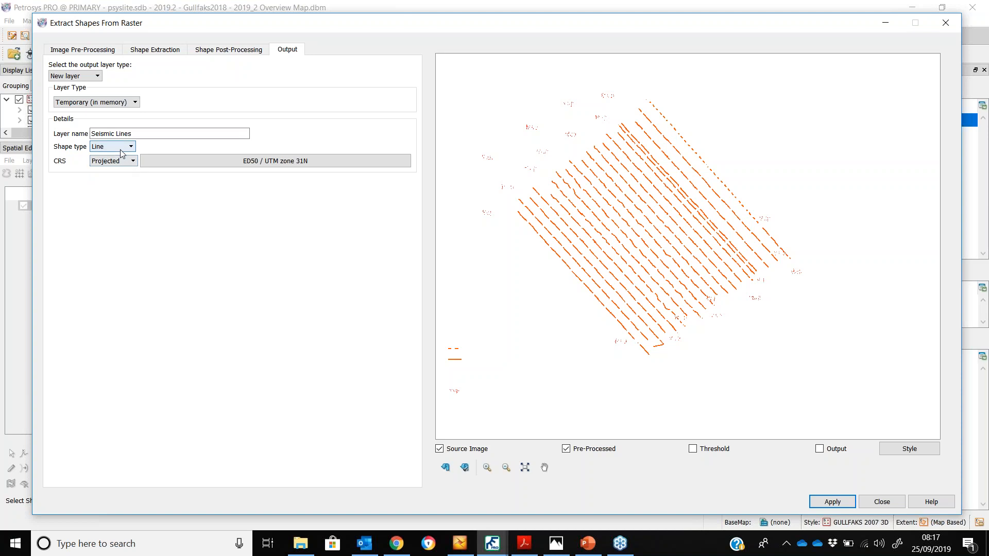
left_click(819, 449)
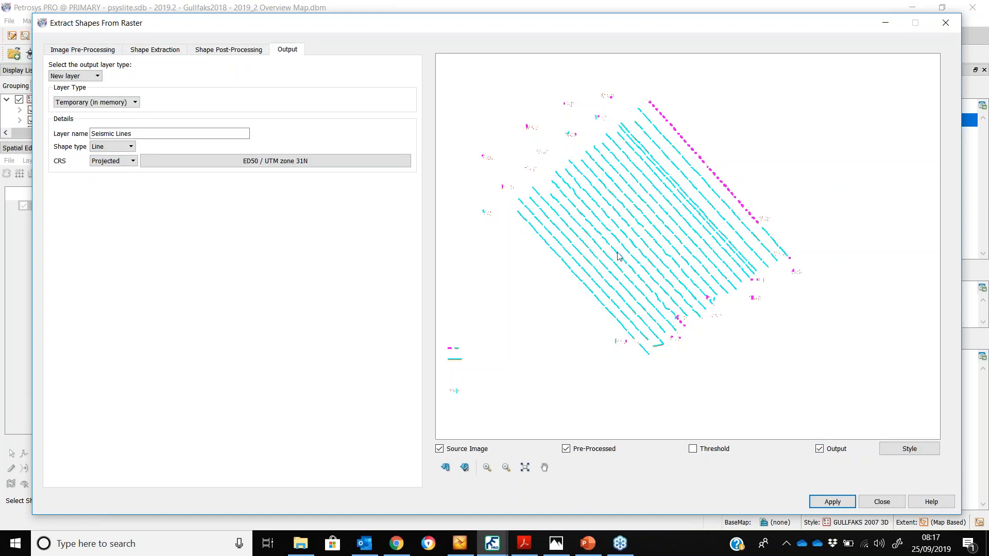
left_click(845, 502)
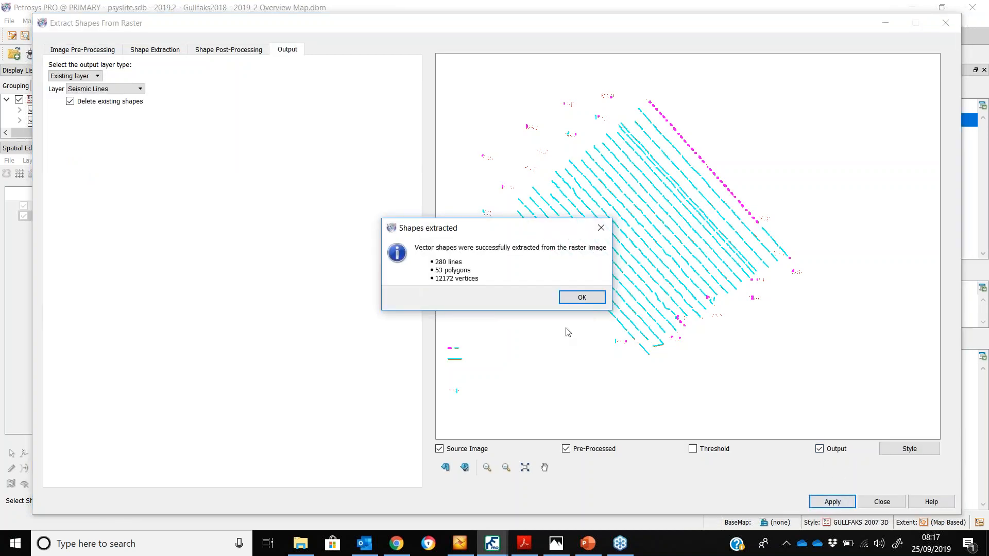
left_click(581, 298)
left_click(882, 502)
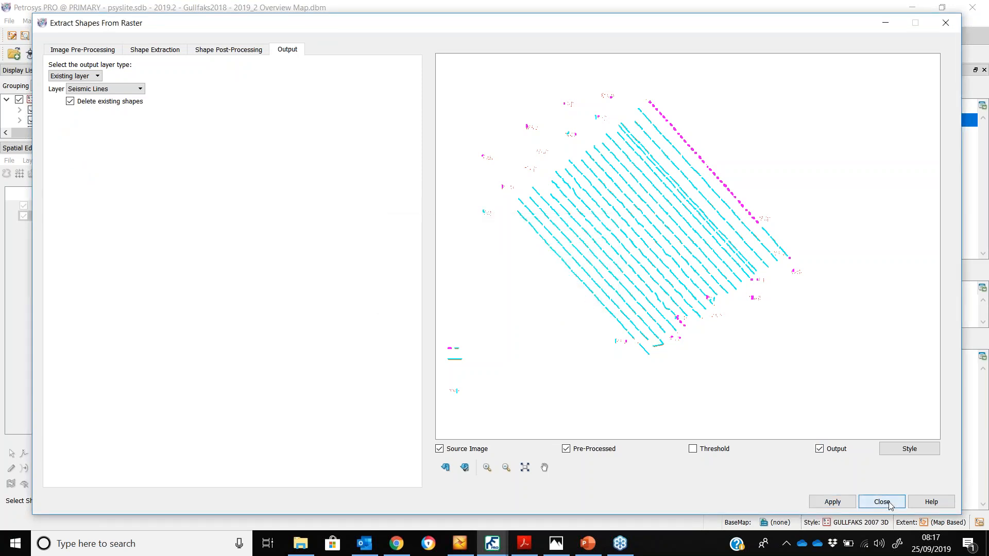
Hide the TIF raster and inspect the extracted seismic line shapes by selecting one
left_click(23, 216)
scroll(340, 327, "up", 2)
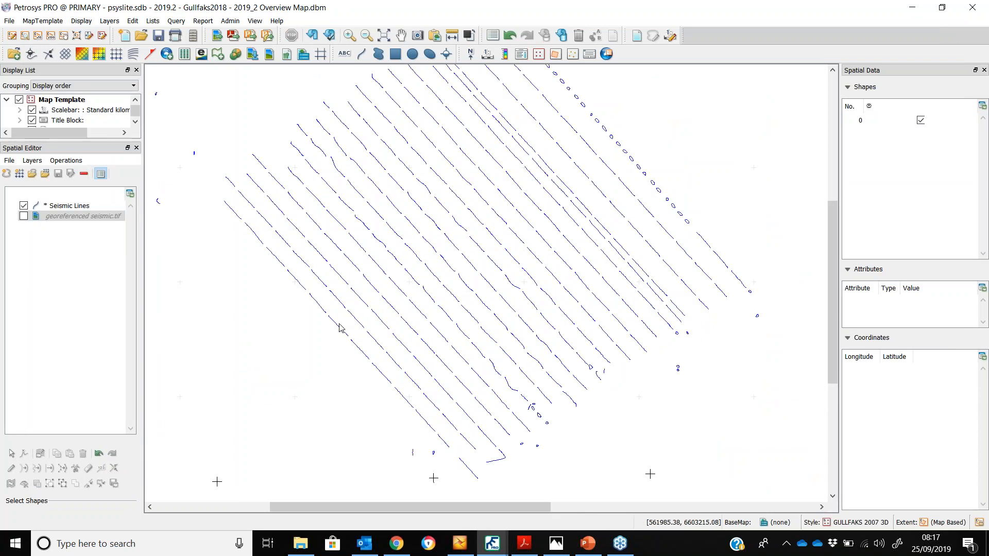
left_click(339, 327)
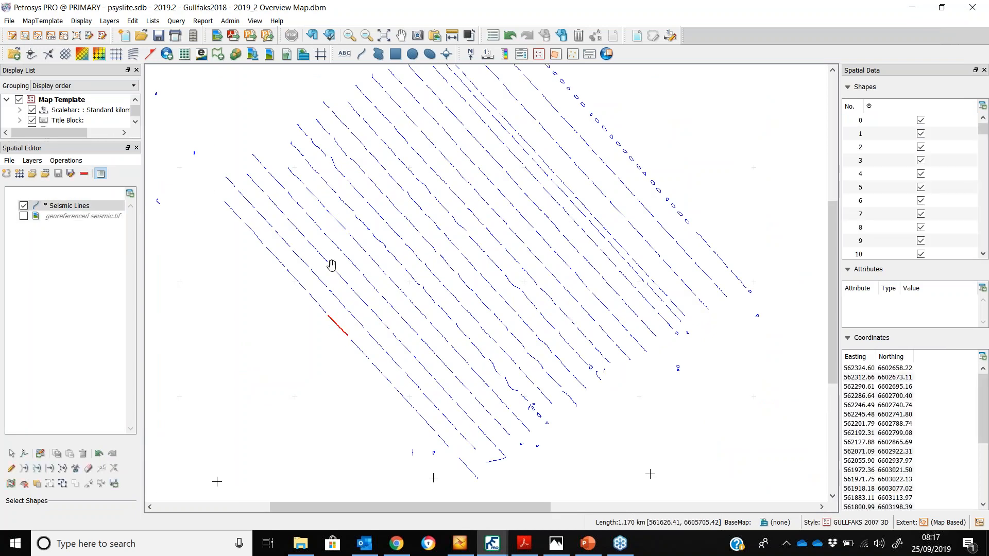
left_click(289, 321)
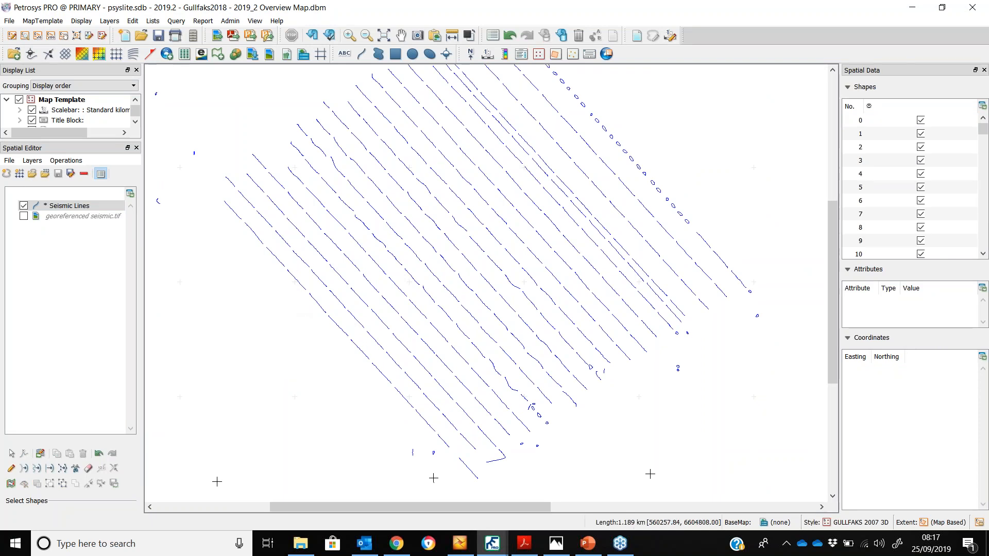
scroll(414, 241, "down", 3)
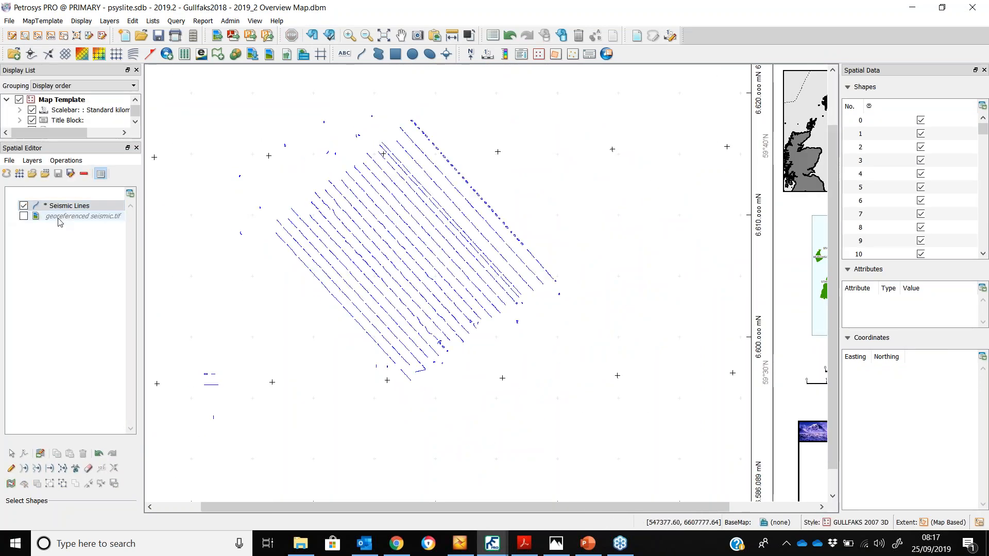
Show the TIF raster, hide the Seismic Lines layer, and reopen Extract Shapes From Raster
left_click(23, 217)
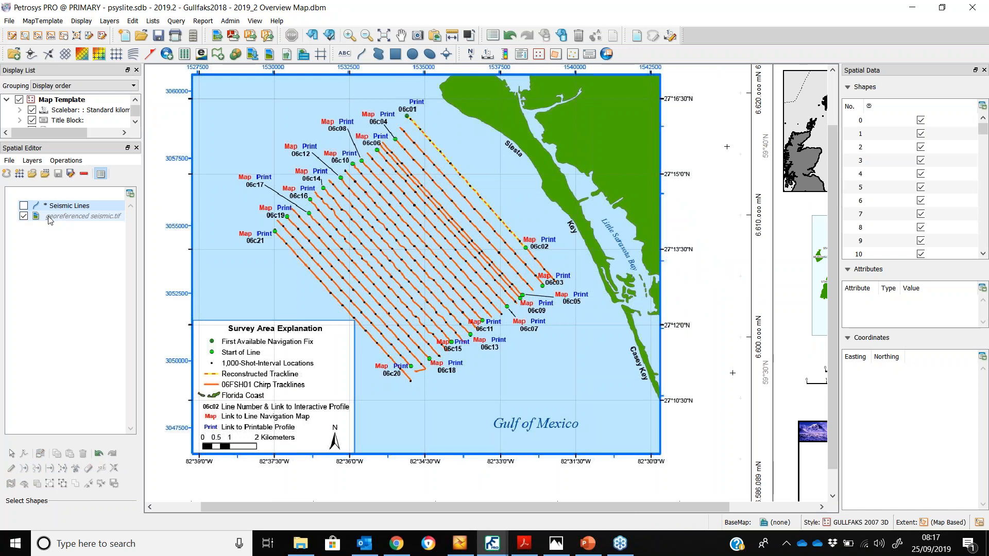
left_click(24, 205)
left_click(72, 164)
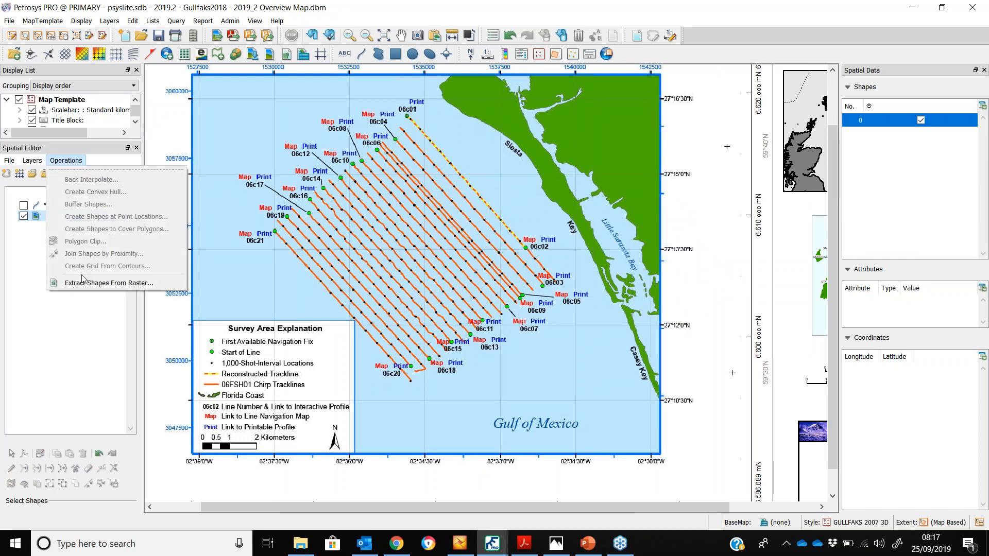
left_click(189, 281)
Zoom into the raster preview and compare the source and pre-processed views of the tracklines
scroll(585, 254, "up", 5)
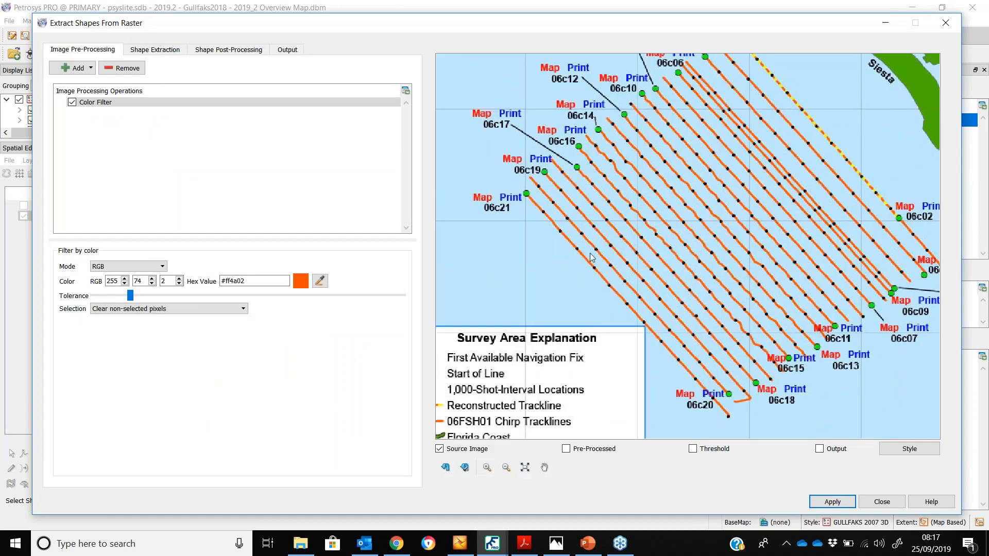
scroll(541, 190, "up", 1)
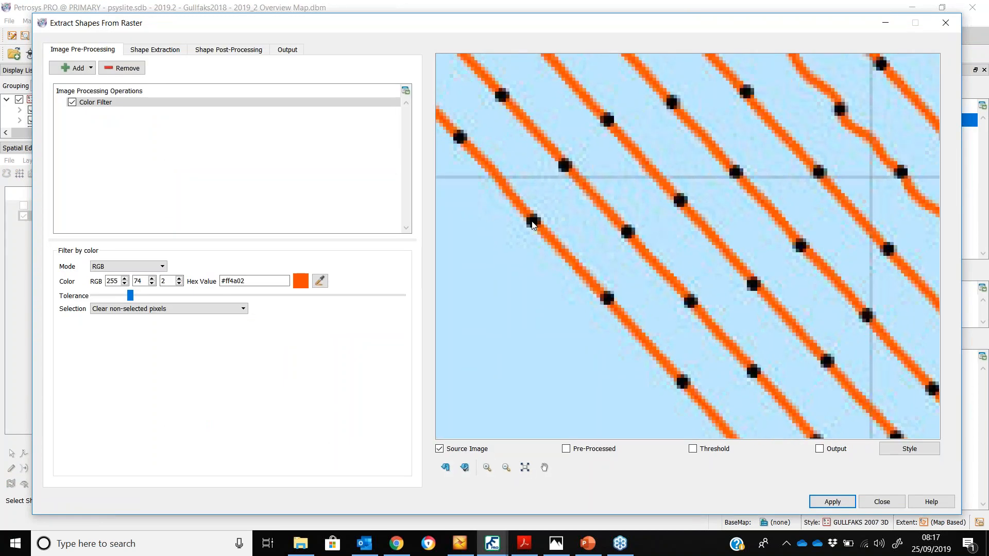
scroll(533, 224, "up", 3)
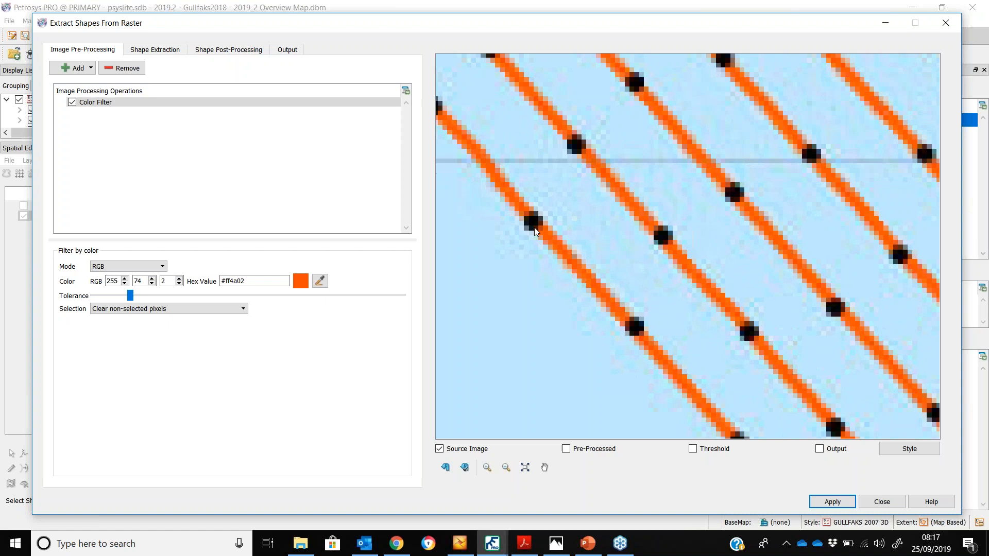
left_click(565, 449)
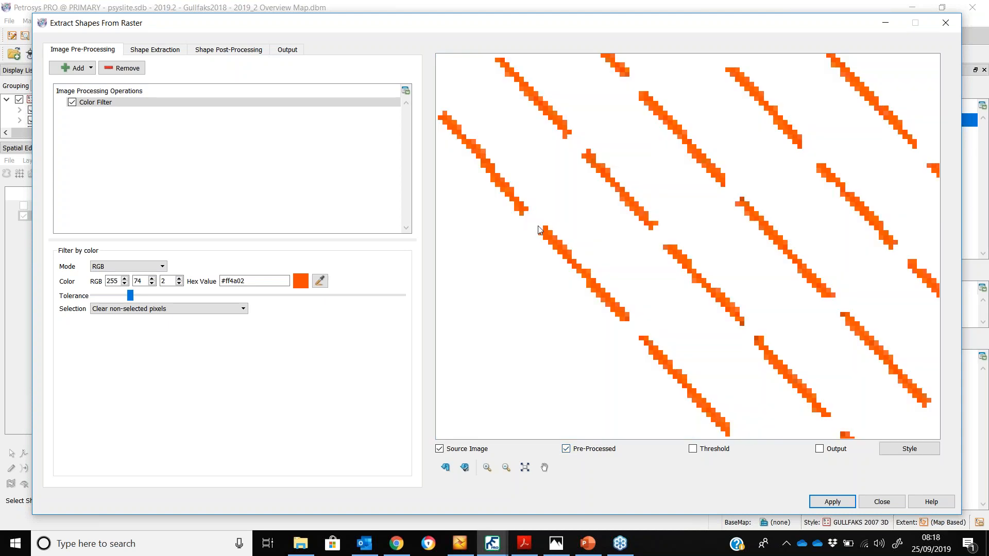
left_click(566, 449)
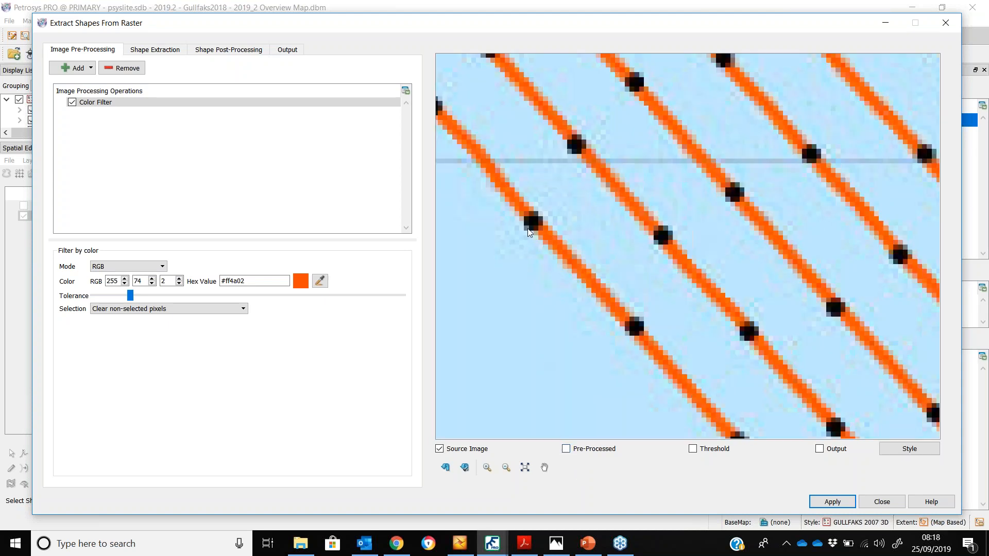
scroll(541, 229, "up", 5)
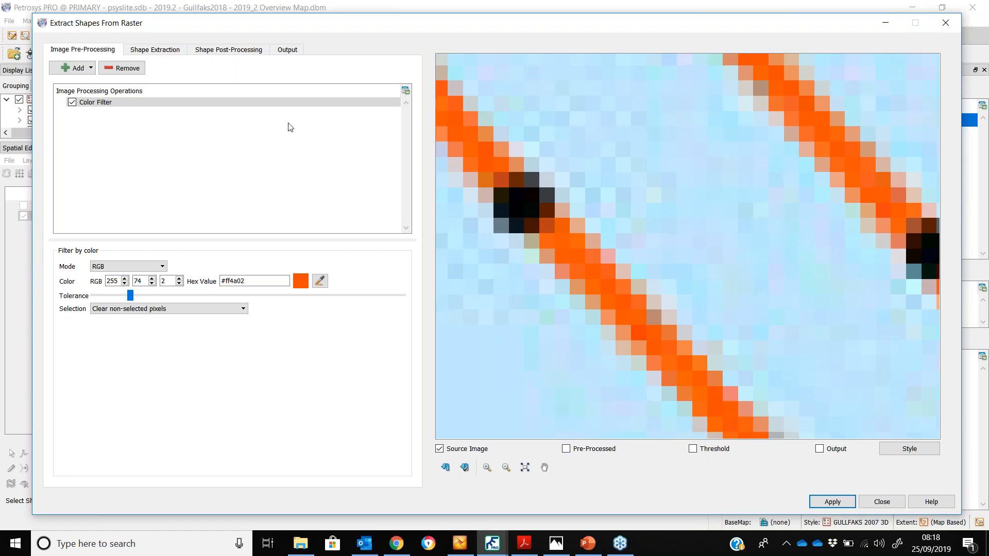
Add a second Color Filter, move it to the top of the list, and set it to replace selected pixels with another colour
left_click(80, 69)
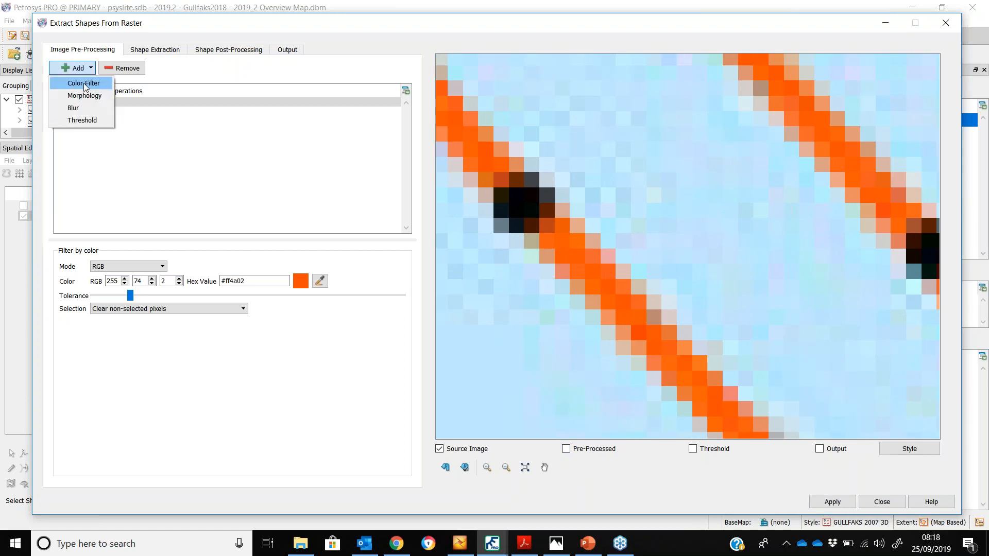
left_click(83, 84)
left_click(82, 103)
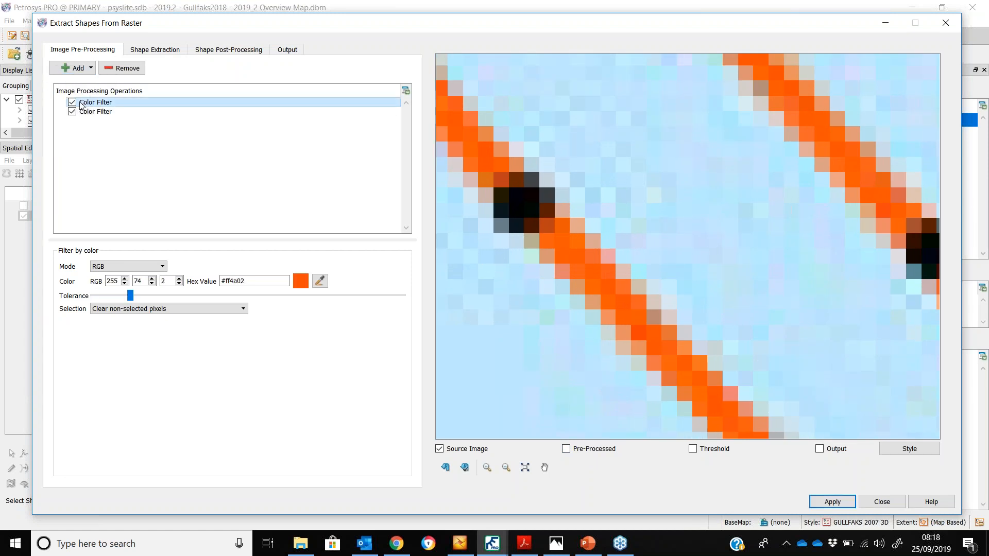
left_click(73, 102)
left_click_drag(91, 103, 96, 121)
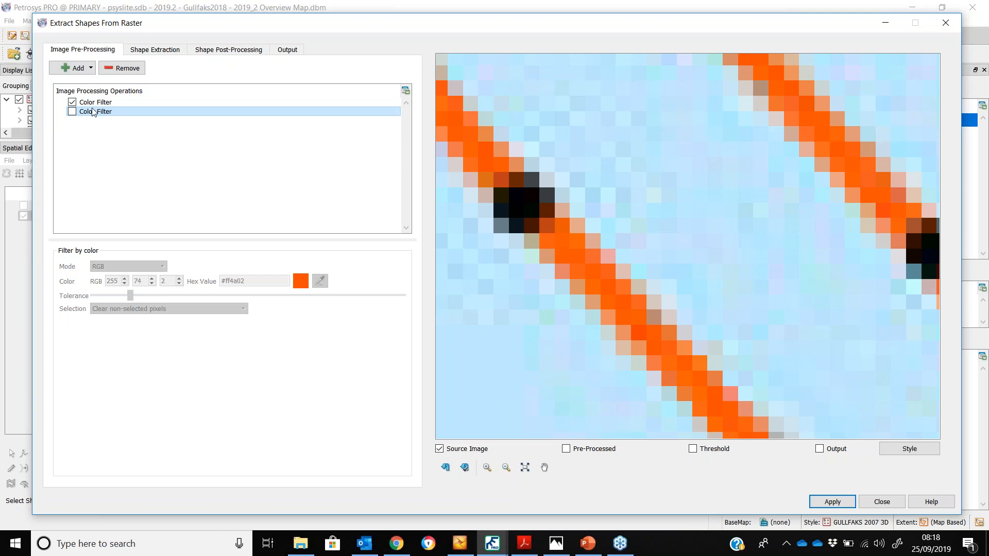
left_click(93, 103)
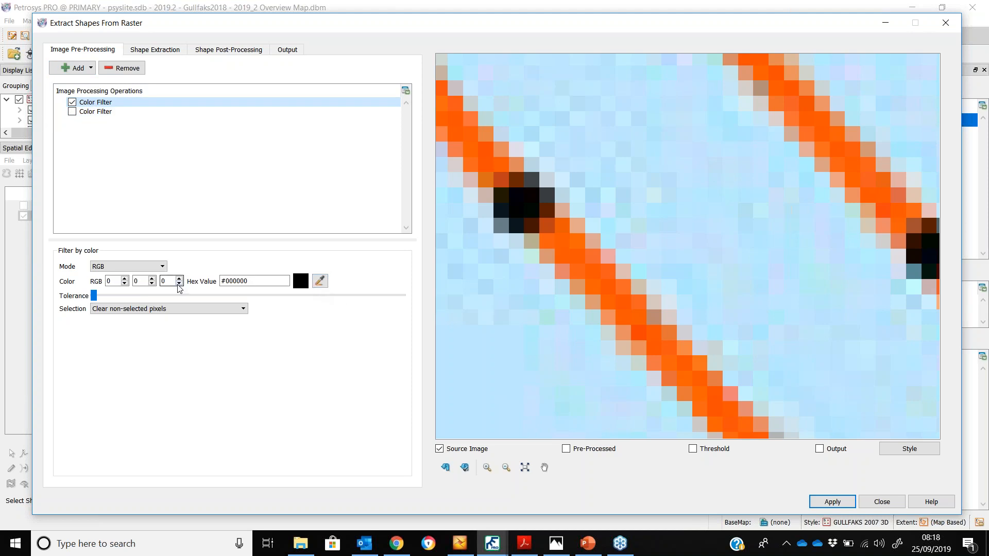
left_click(183, 311)
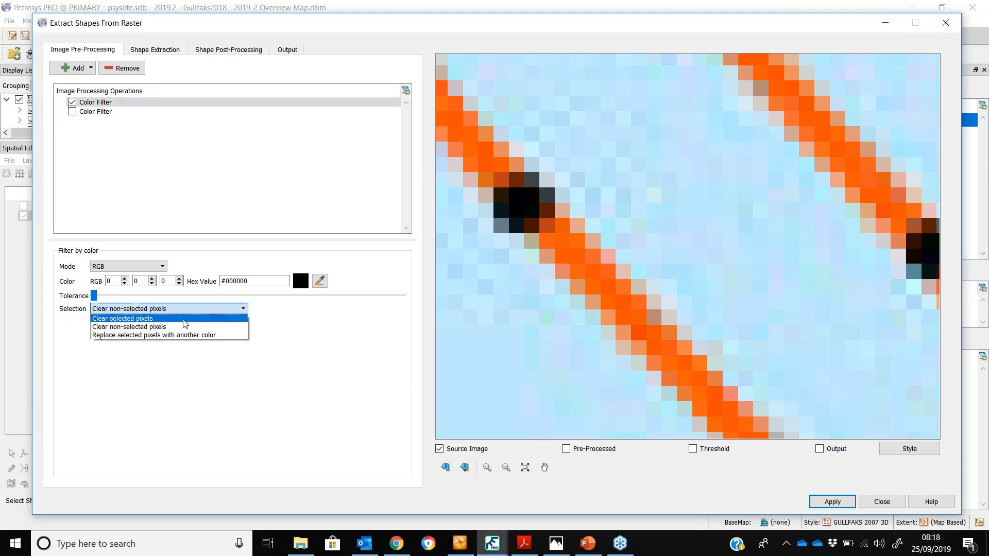
left_click(189, 336)
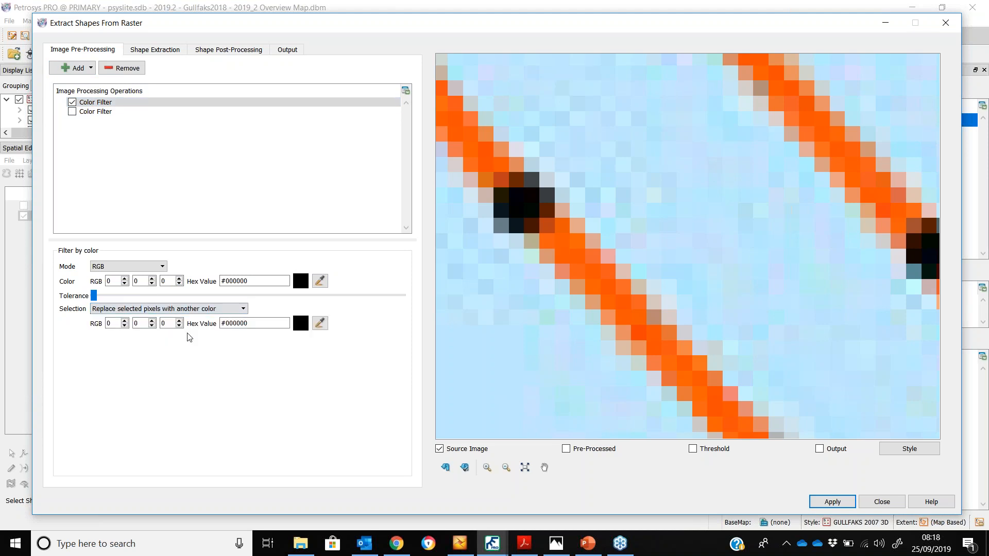
Sample the black shot-point colour as the filter colour, sample the orange trackline as its replacement, and raise the tolerance slightly
left_click(321, 281)
left_click(525, 195)
left_click(320, 323)
left_click(587, 270)
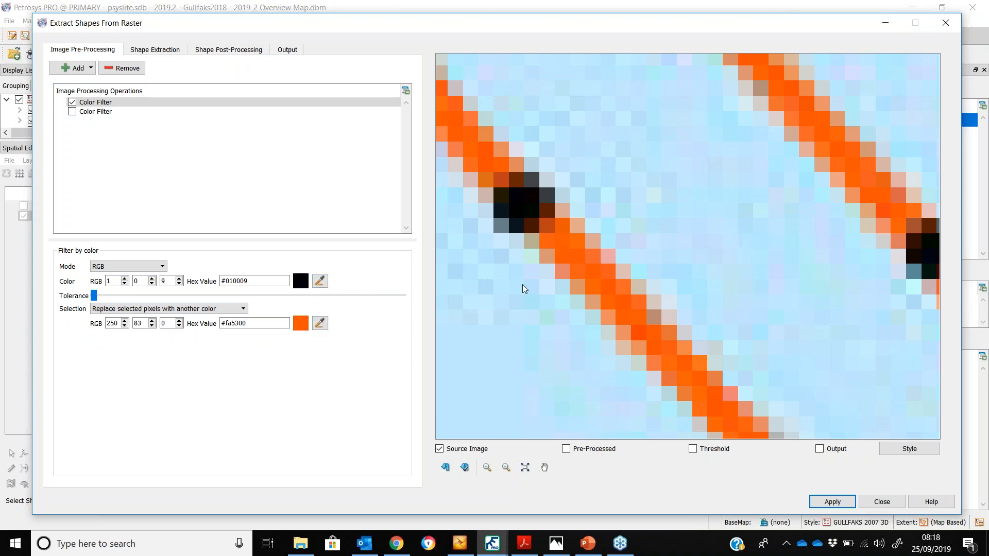
left_click_drag(96, 296, 118, 299)
Enable both colour filters and preview the pre-processed trackline image
left_click(566, 448)
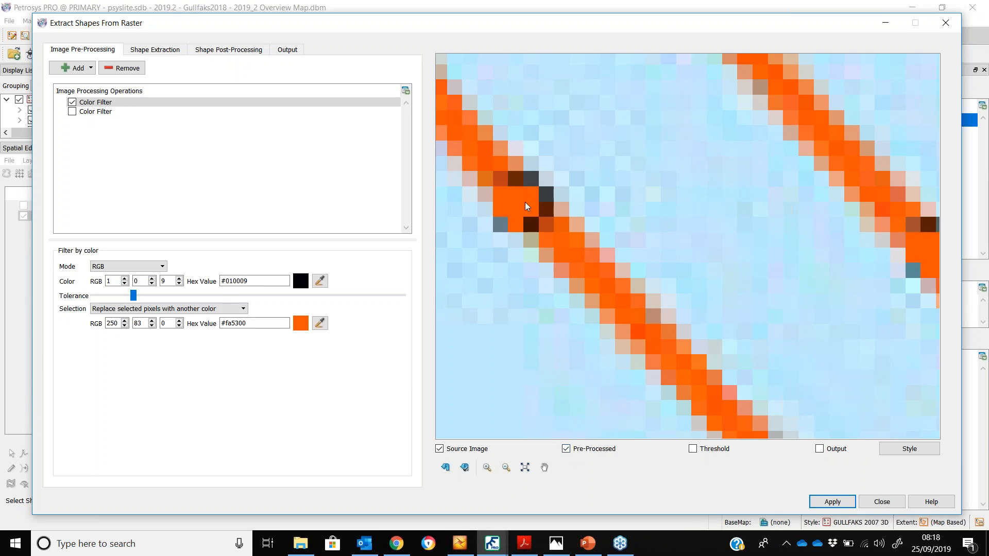
left_click(73, 102)
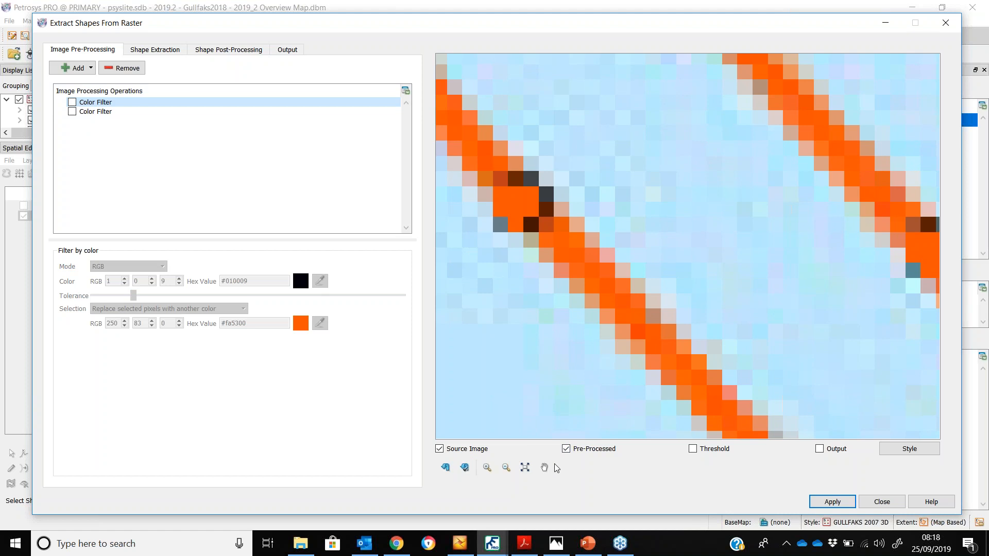
left_click(445, 467)
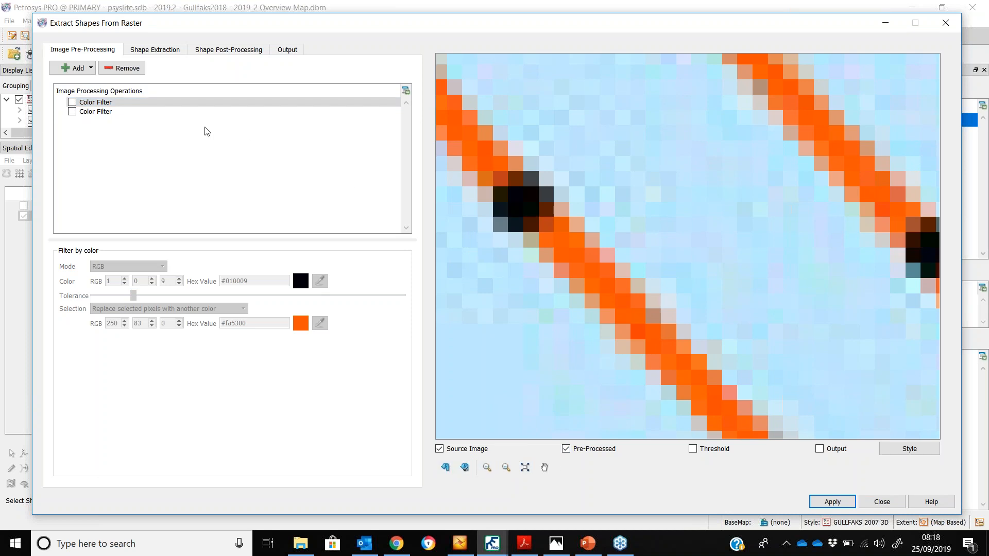
left_click(72, 102)
left_click(72, 111)
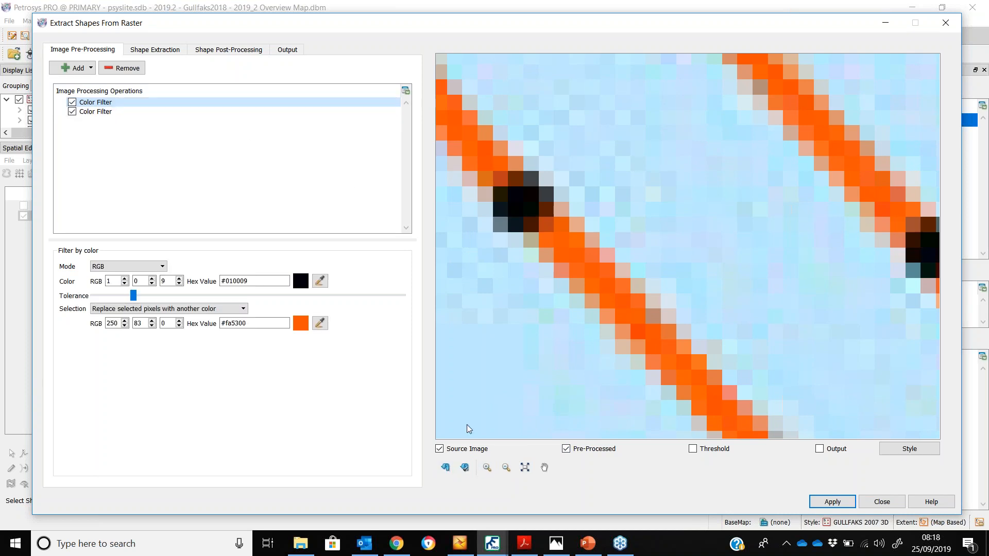
left_click(448, 466)
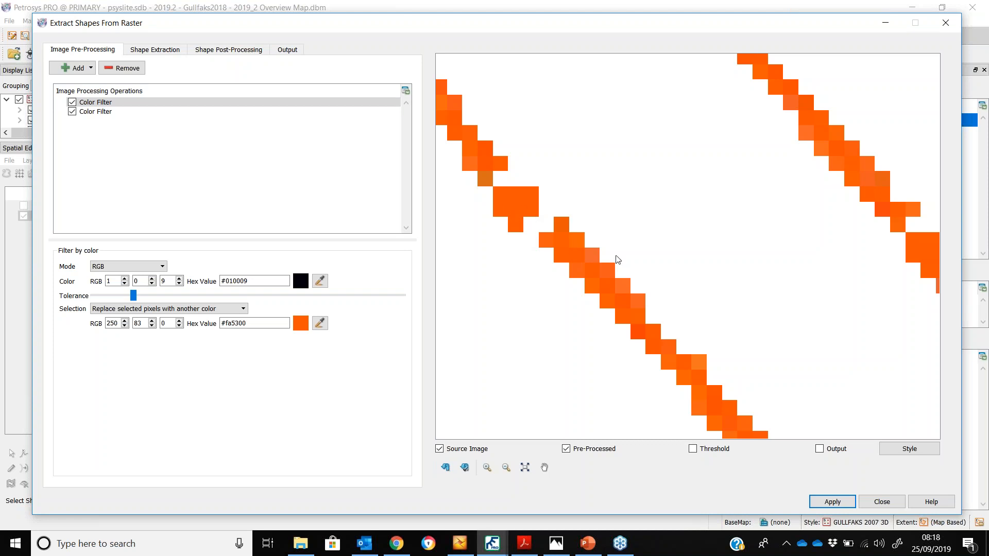
scroll(631, 256, "down", 3)
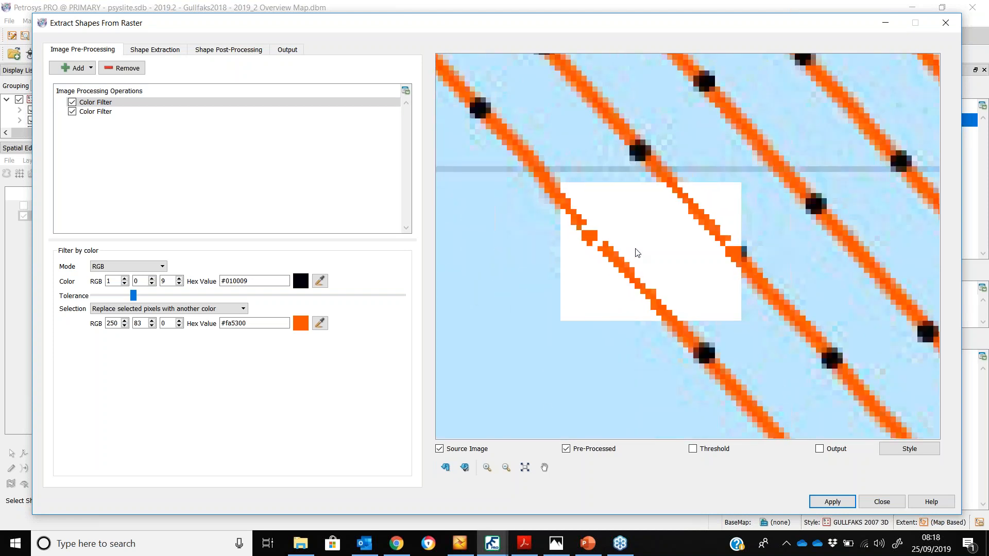
Add a Morphology operation to the pre-processing list and set its mode to Close (thicken foreground)
left_click(452, 471)
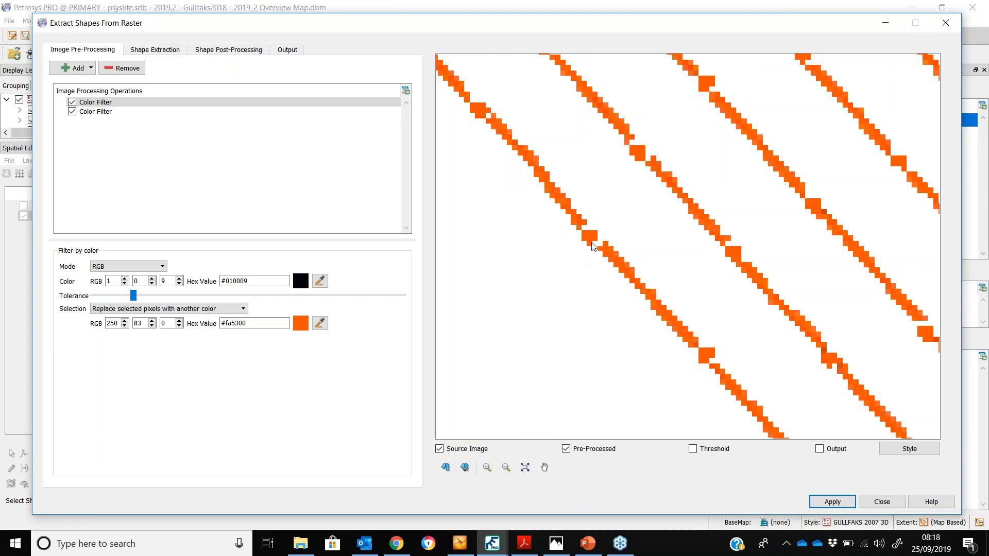
left_click(78, 68)
left_click(91, 94)
left_click(170, 266)
left_click(164, 302)
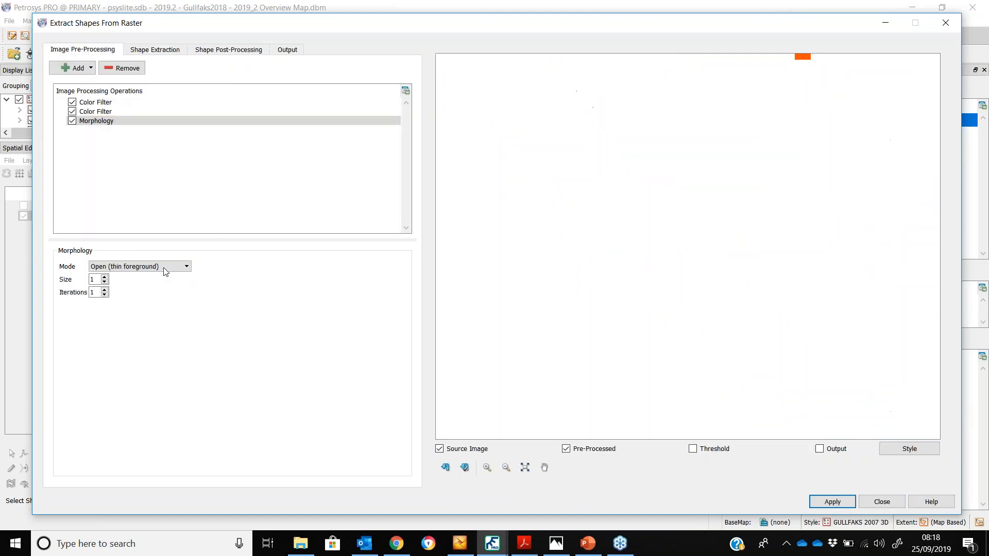
left_click(165, 268)
left_click(445, 468)
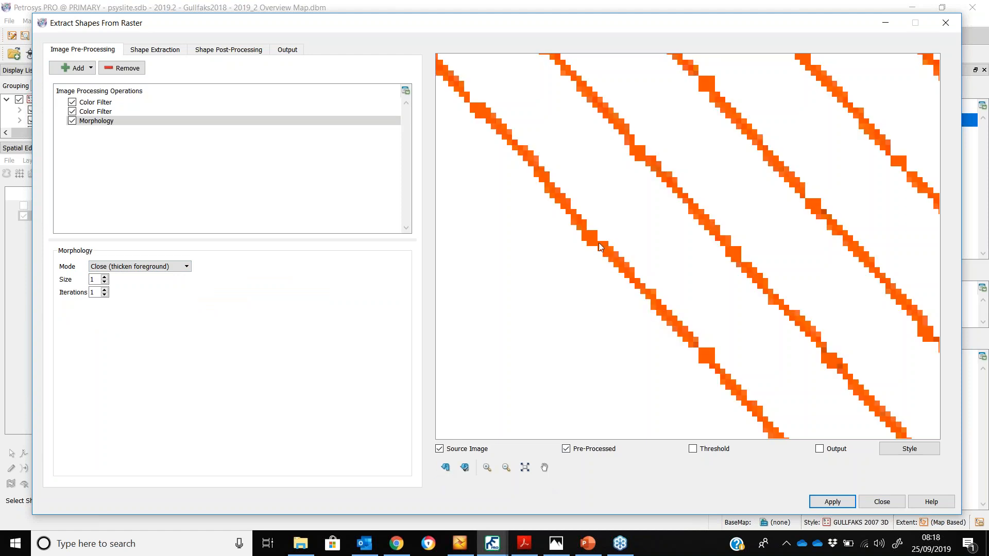
Toggle the Morphology operation and zoom out to compare the pre-processed preview across the whole map
left_click(72, 121)
left_click(463, 467)
left_click(72, 121)
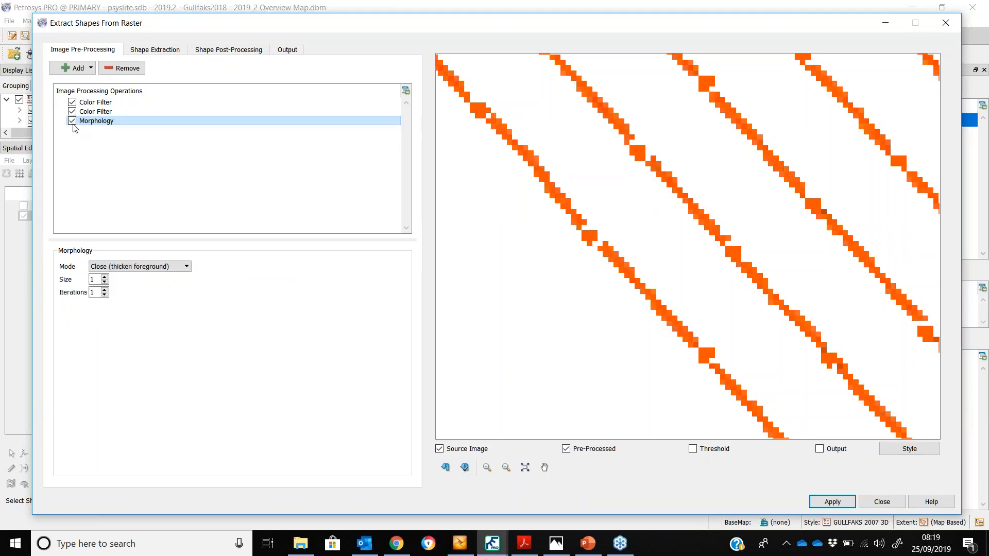
left_click(447, 468)
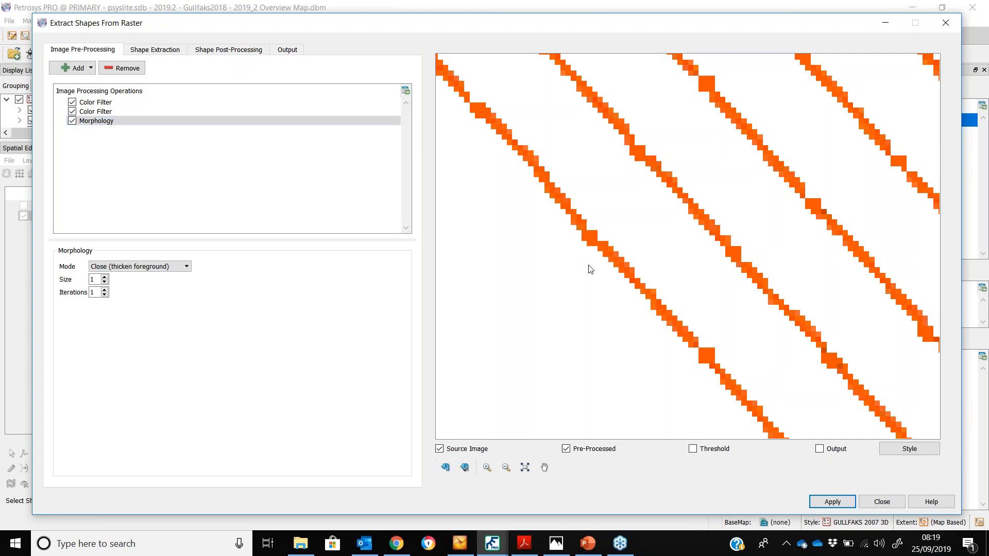
scroll(596, 262, "down", 6)
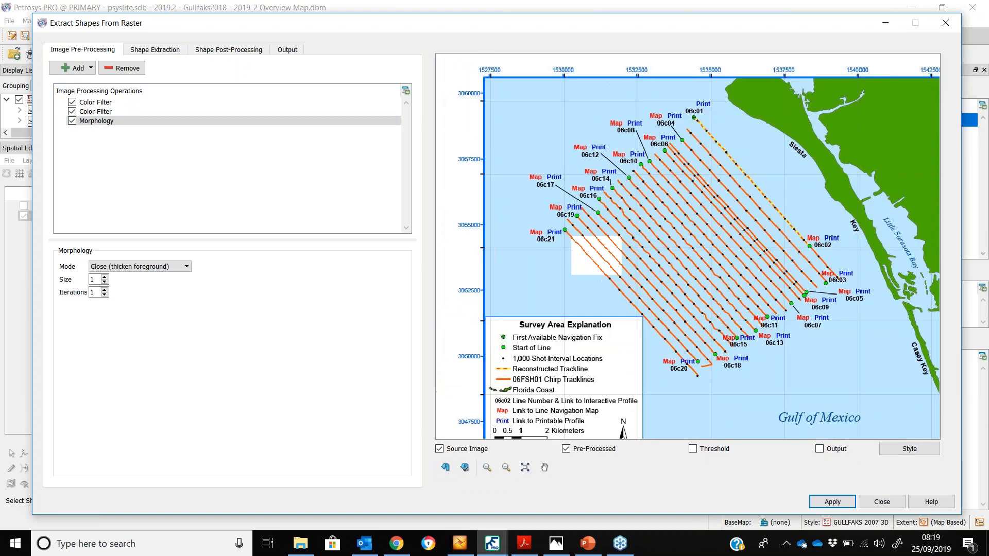
scroll(624, 264, "down", 1)
left_click(446, 467)
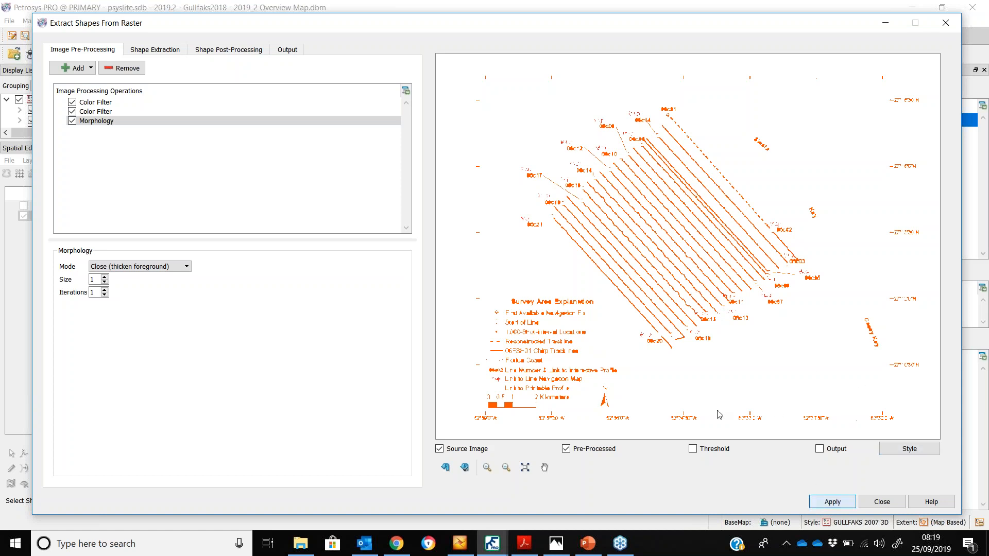
Close the extraction dialog, hide the georeferenced seismic raster and display the extracted Seismic Lines layer
left_click(582, 295)
left_click(882, 502)
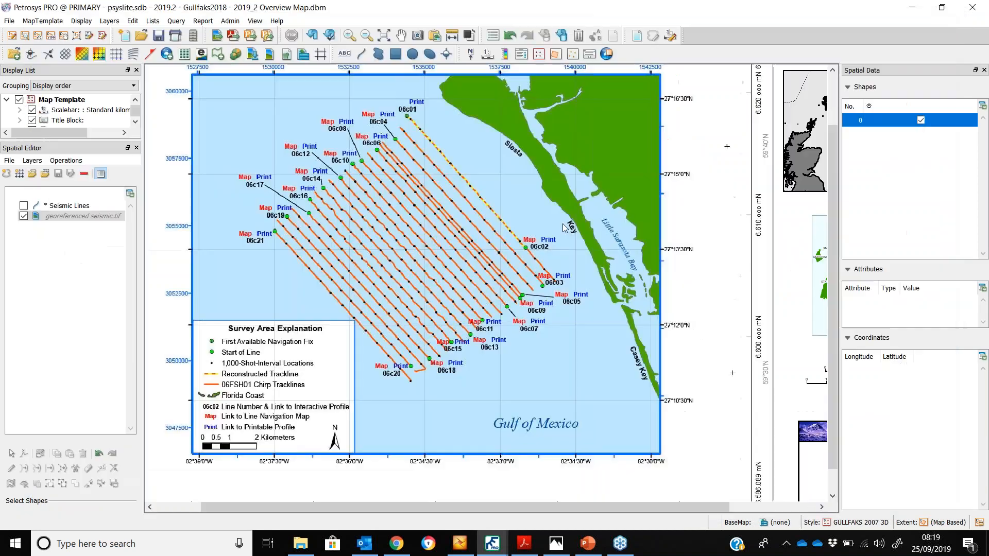
left_click(23, 216)
left_click(23, 206)
Inspect individual extracted trackline shapes, comparing them against the raster when it is shown again
left_click(354, 271)
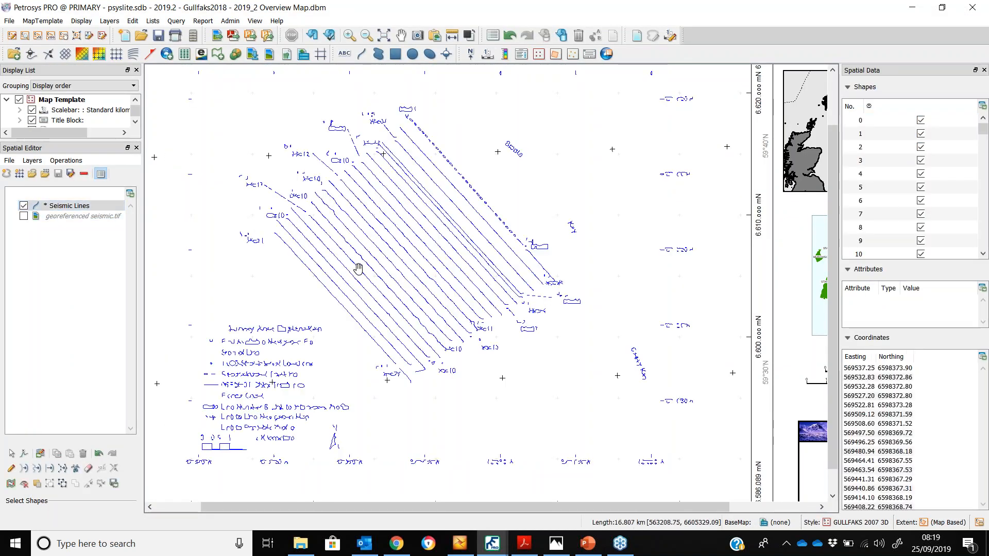
scroll(354, 272, "up", 3)
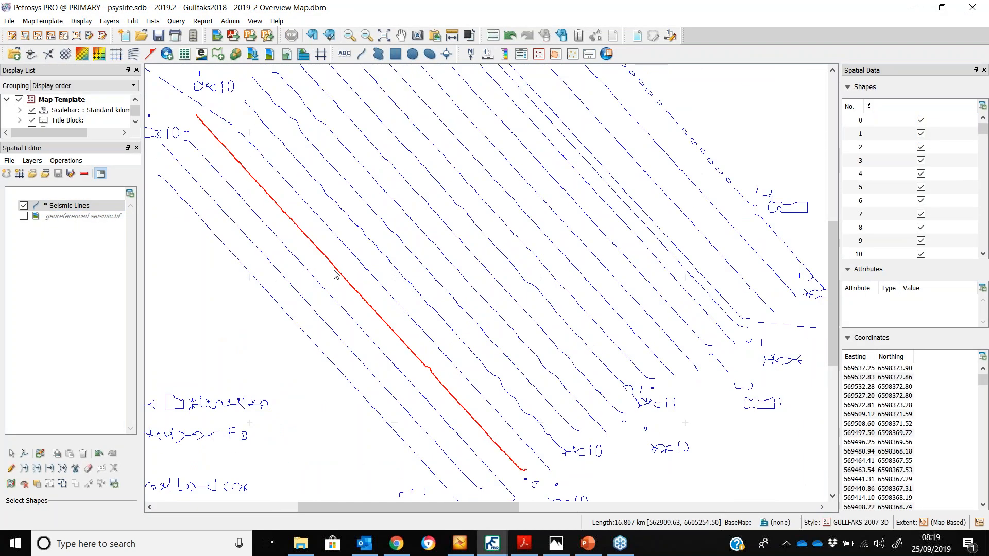
left_click(350, 260)
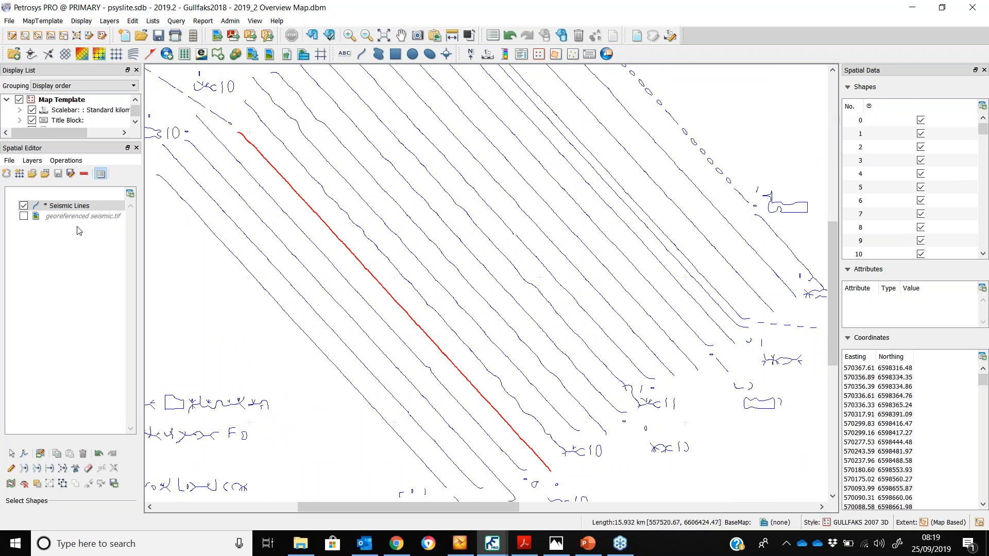
left_click(23, 216)
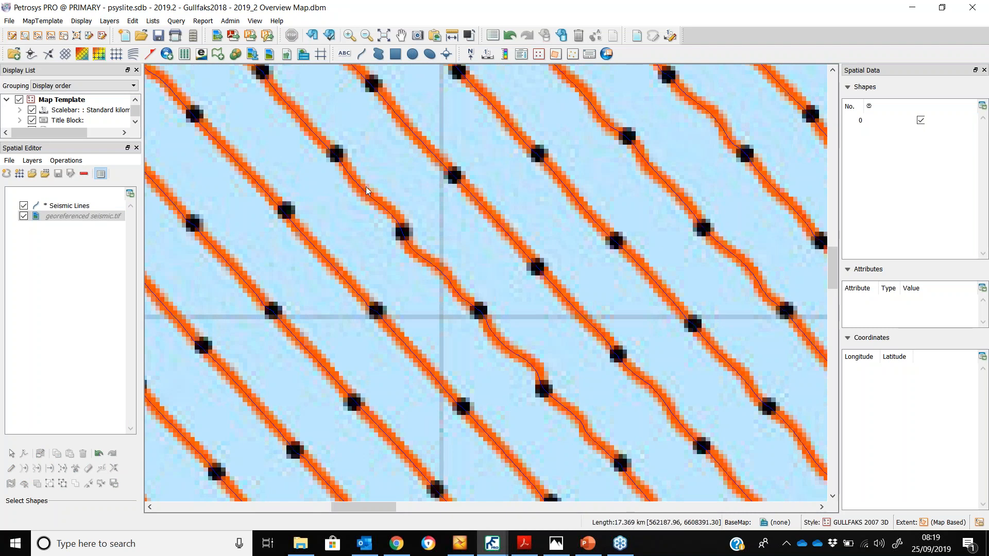
scroll(365, 191, "down", 5)
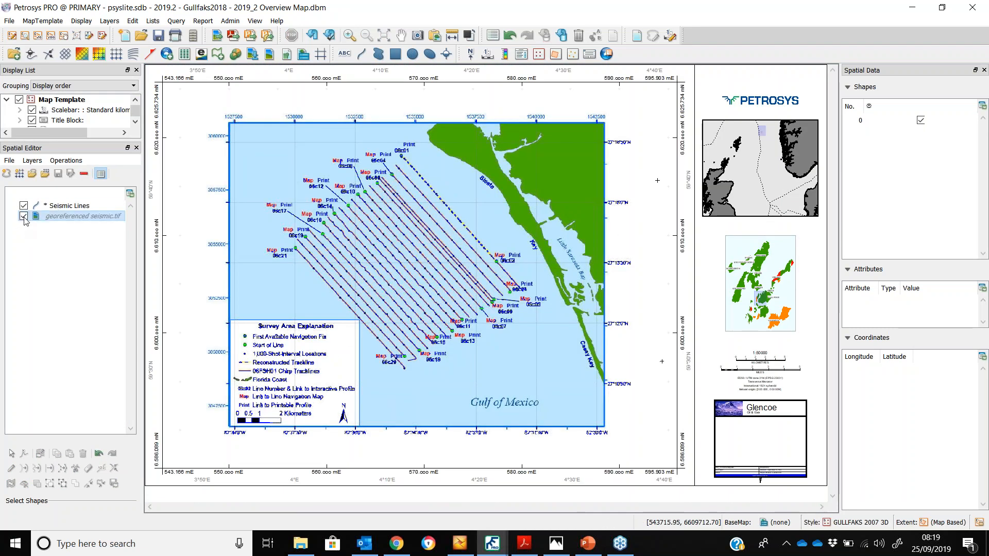
left_click(23, 216)
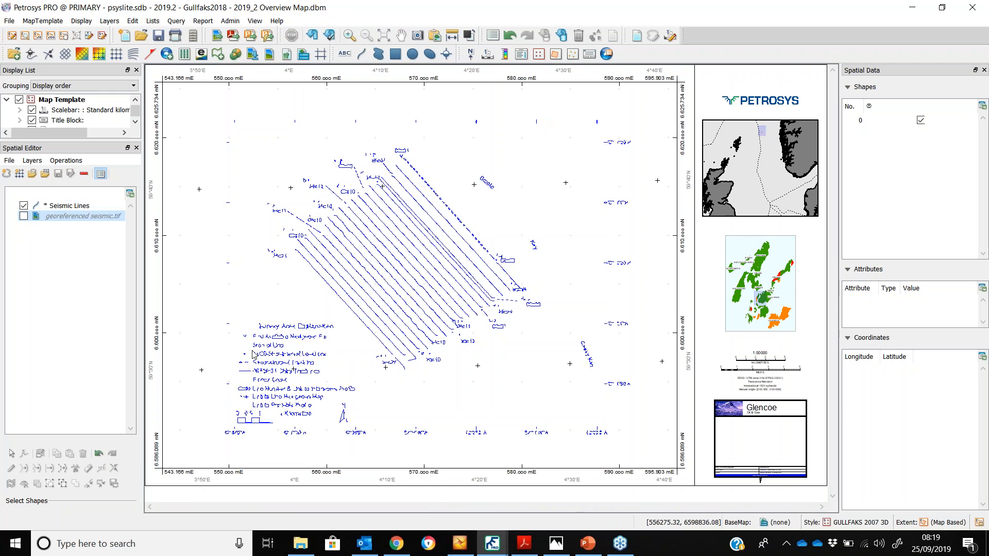
Select and delete the unwanted extracted legend shapes and the coordinate-label shapes along the map's lower edge
left_click_drag(211, 310, 334, 450)
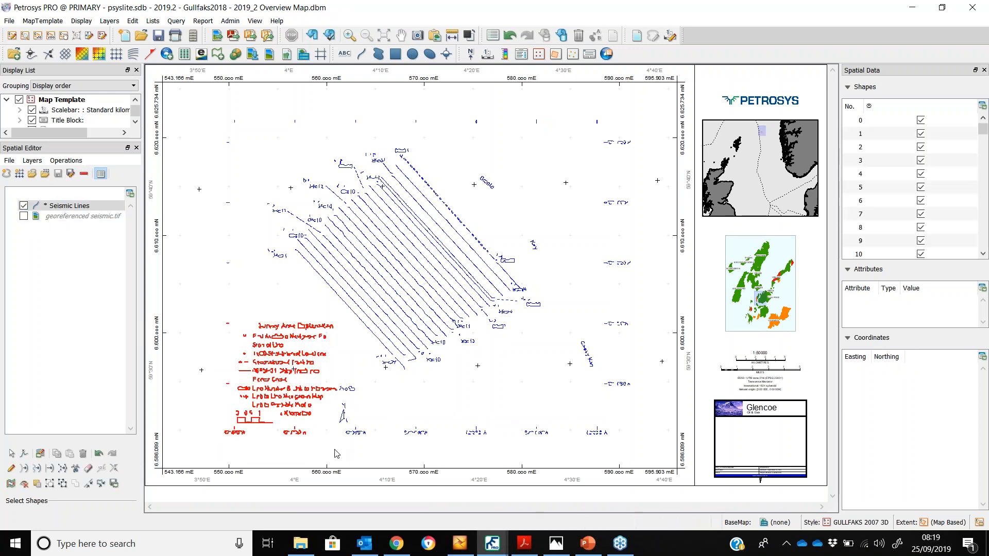
key("Delete")
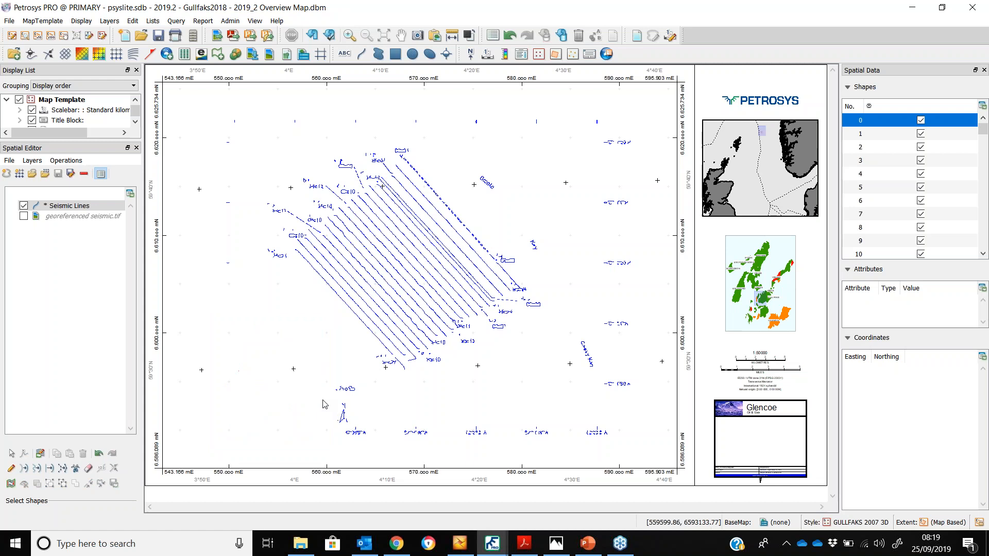
left_click_drag(266, 376, 627, 462)
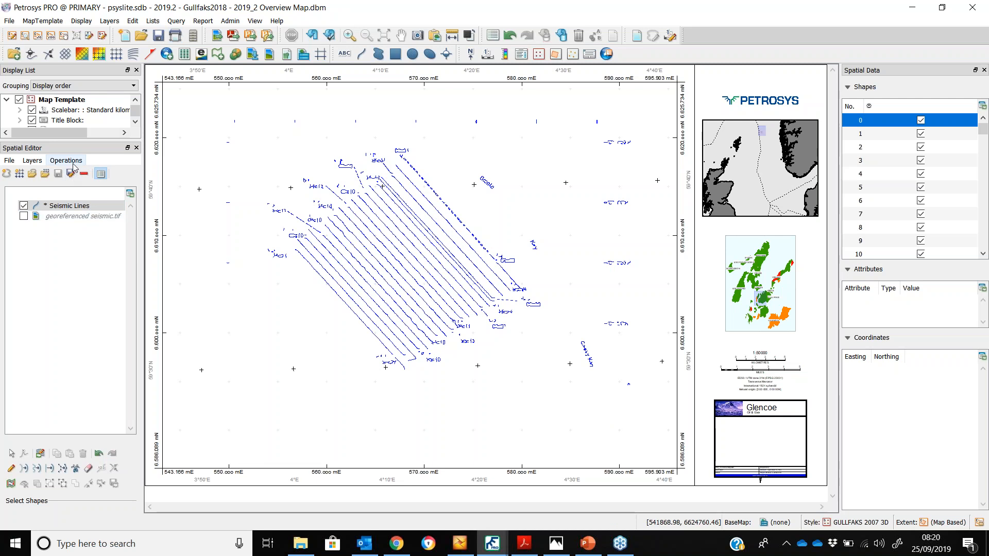
left_click(72, 162)
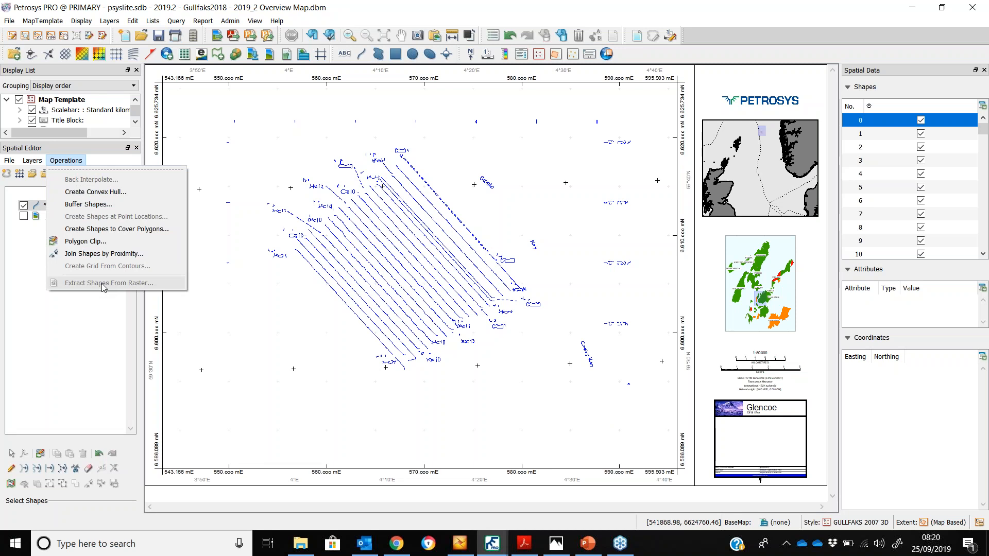
left_click(490, 6)
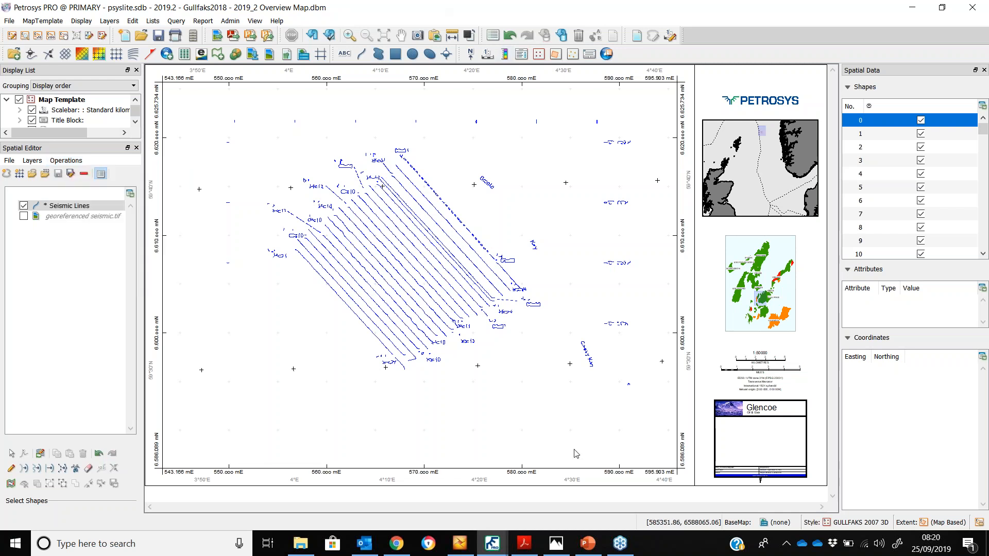
Switch to PowerPoint and start the slide show from the DEMO slide
left_click(590, 545)
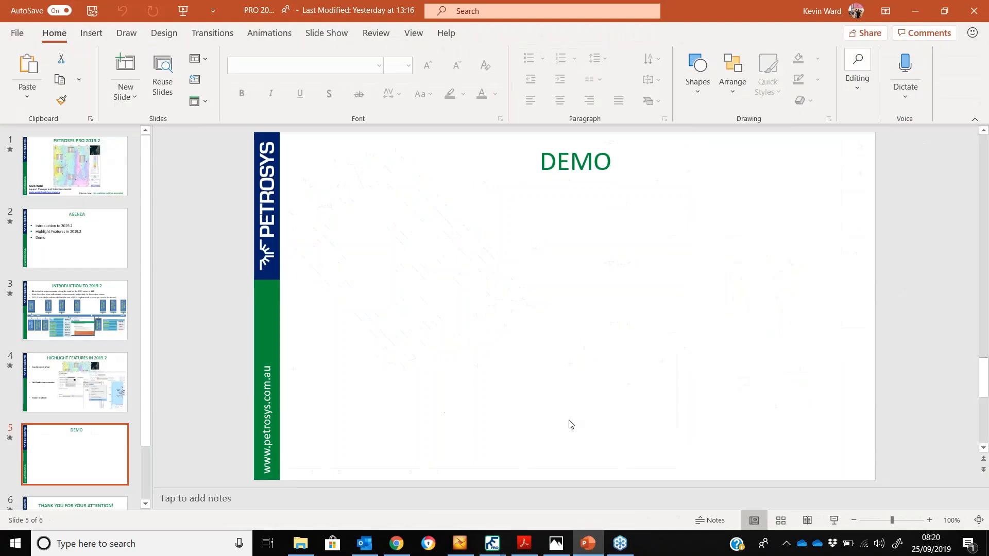
left_click(834, 520)
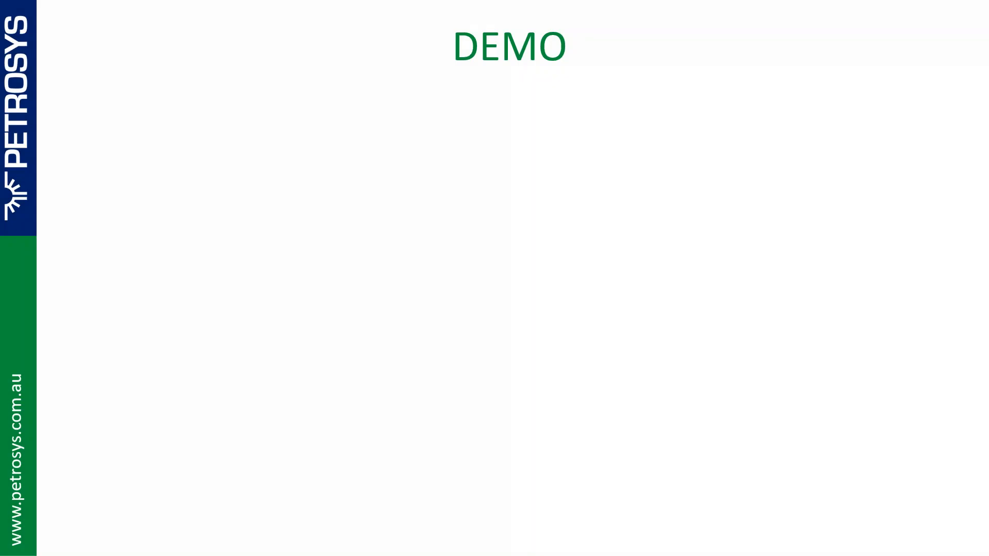